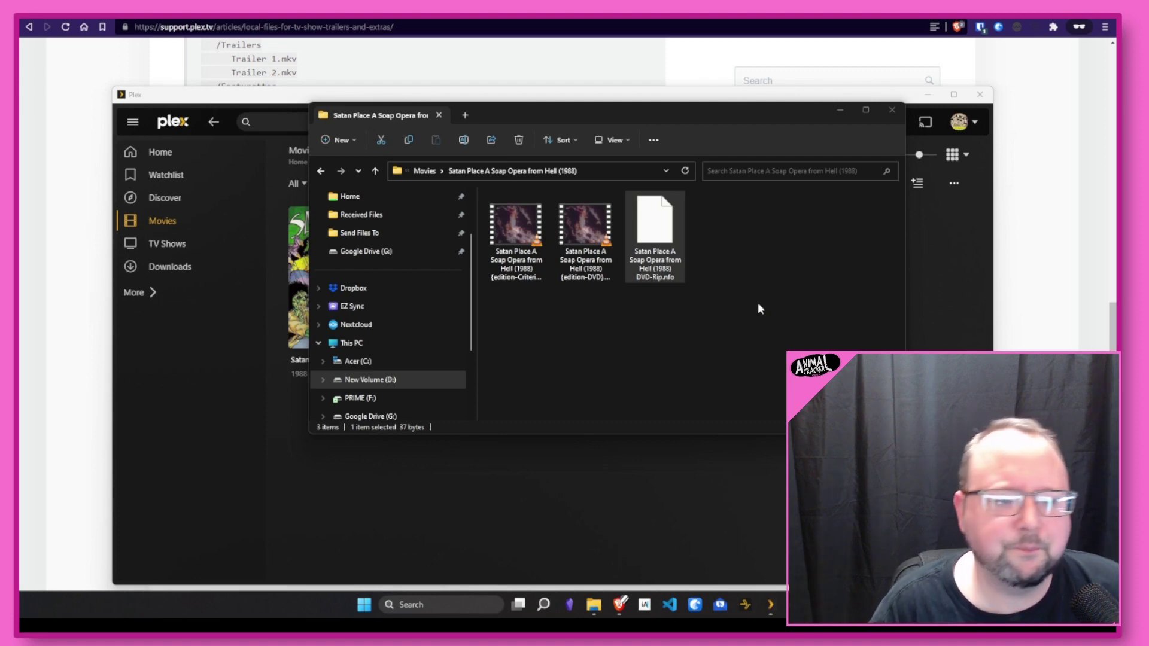
Step: Compare the two Satan Place editions in the Plex Movies library with their edition-tagged video files in File Explorer
drag(268, 92, 265, 65)
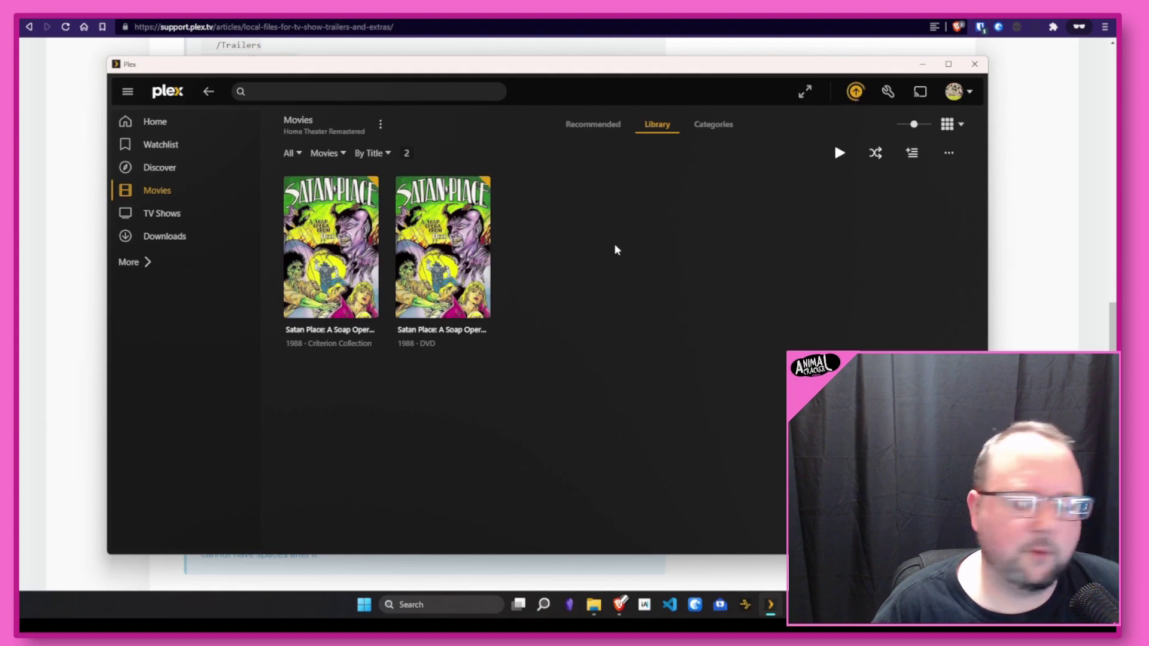
click(593, 614)
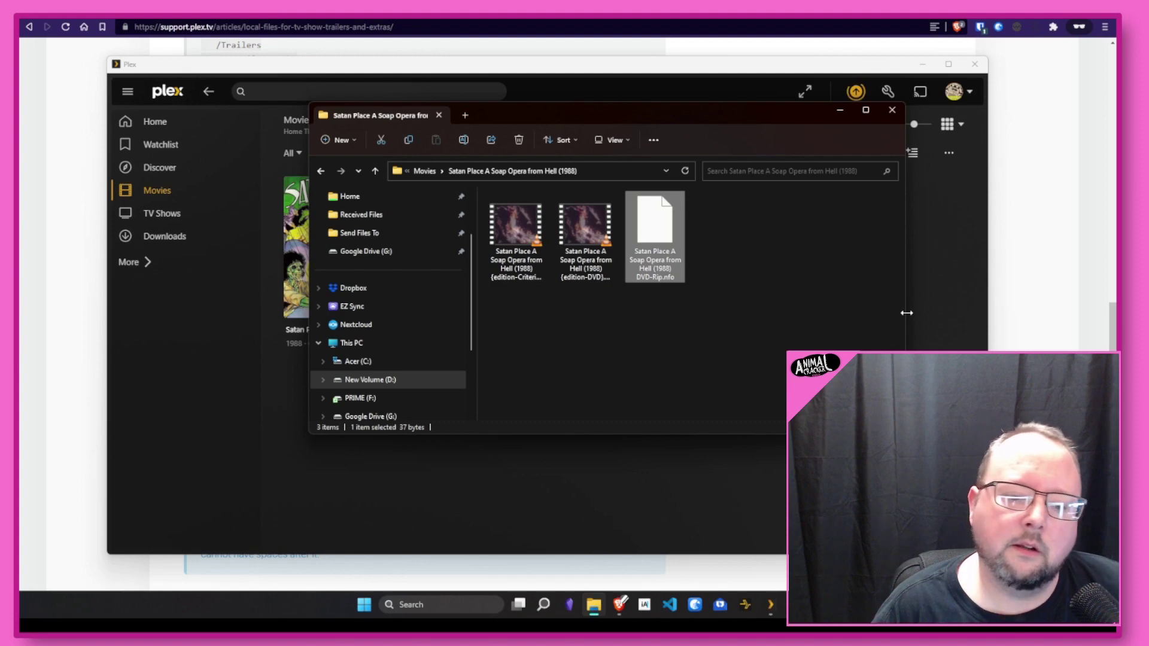
drag(623, 117, 685, 95)
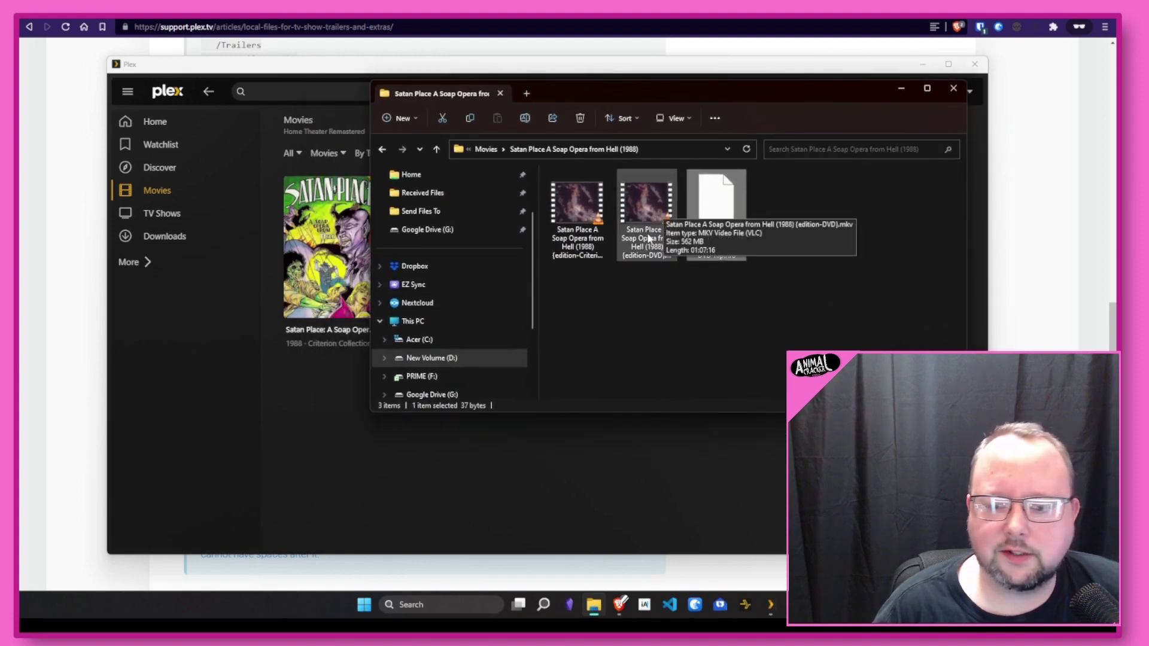
right_click(648, 238)
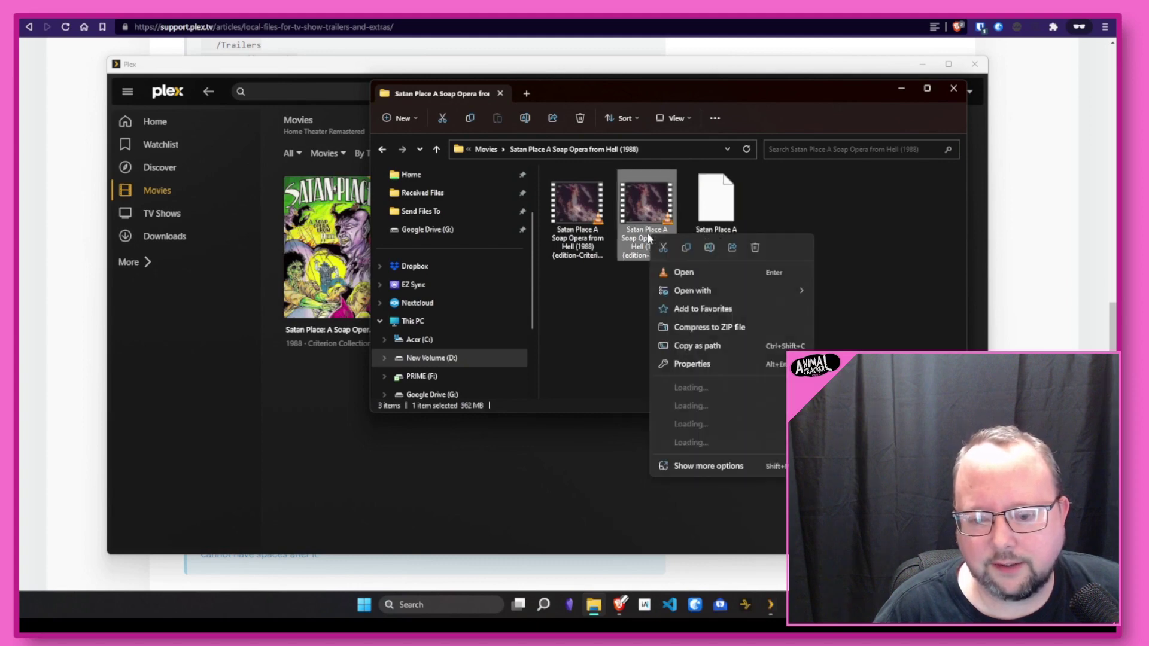
click(895, 274)
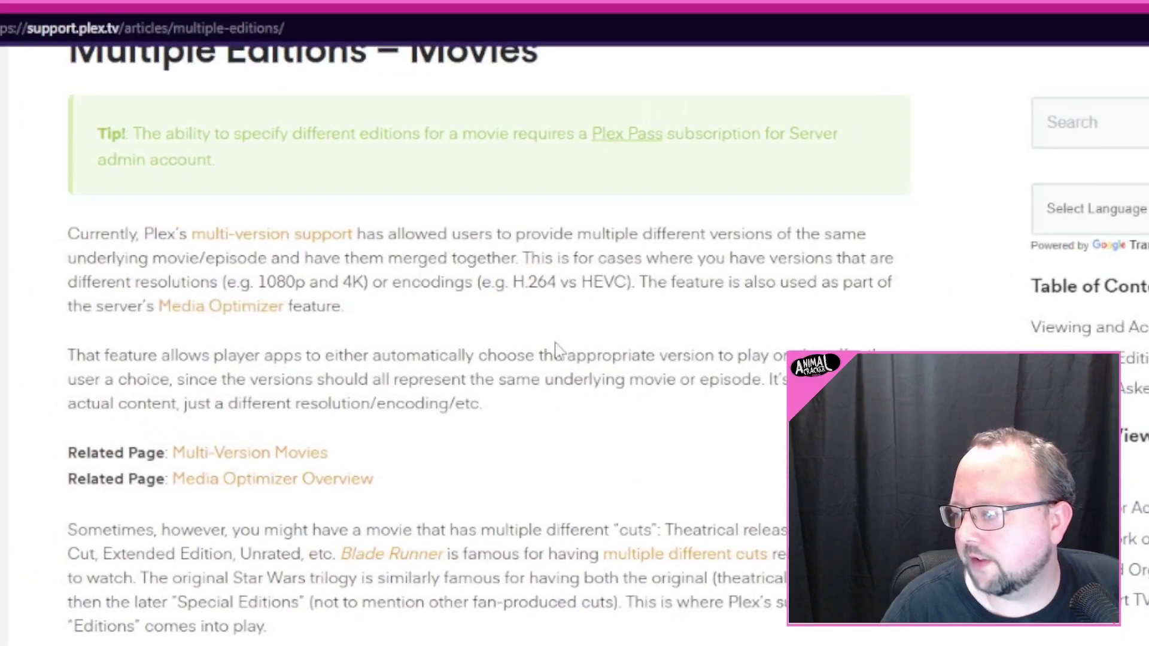
Step: Read the Plex Multiple Editions article, from viewing and accessing editions through to the file naming section
scroll(281, 330, down, 10)
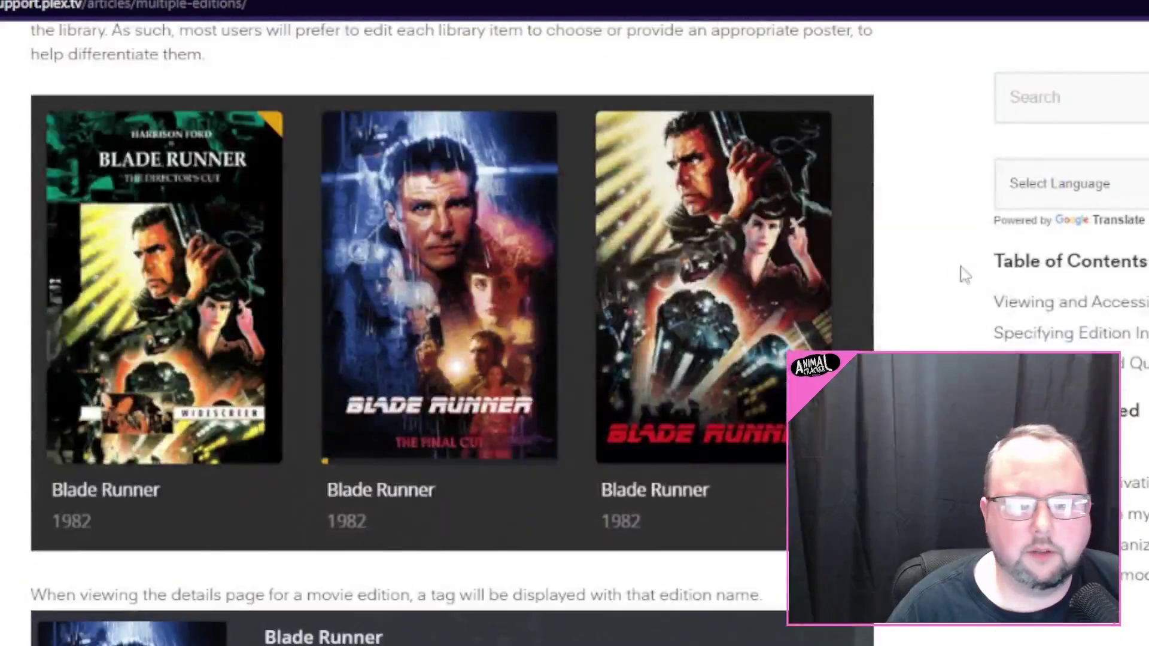
scroll(965, 274, up, 2)
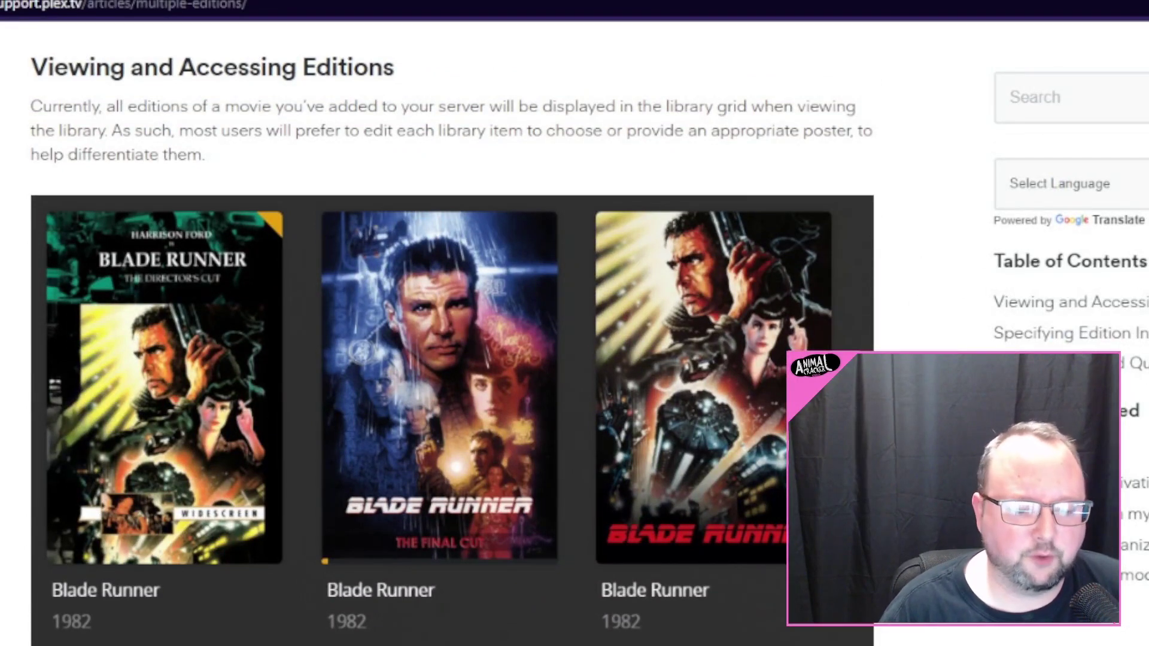
scroll(1, 154, down, 12)
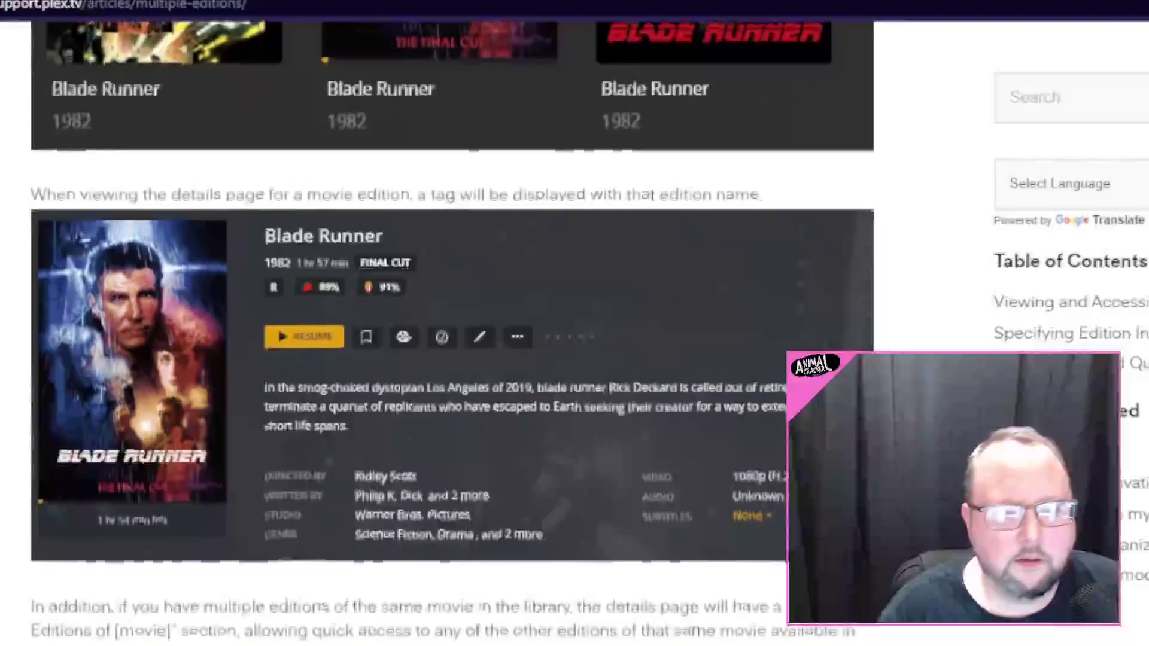
scroll(1, 154, down, 10)
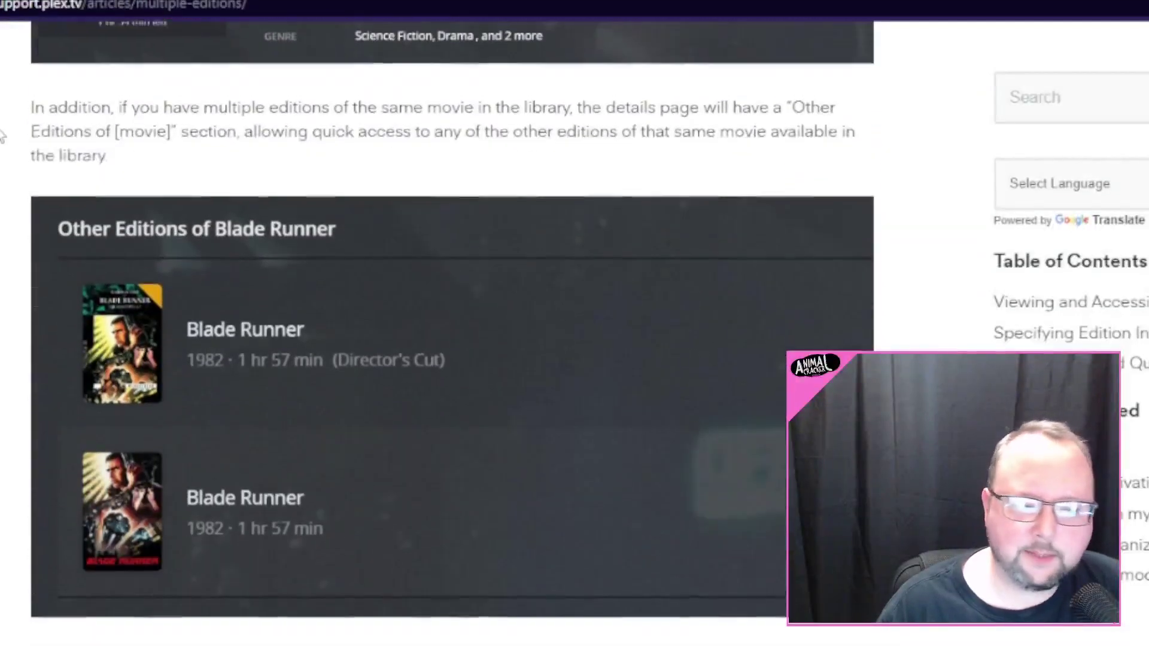
scroll(2, 137, down, 10)
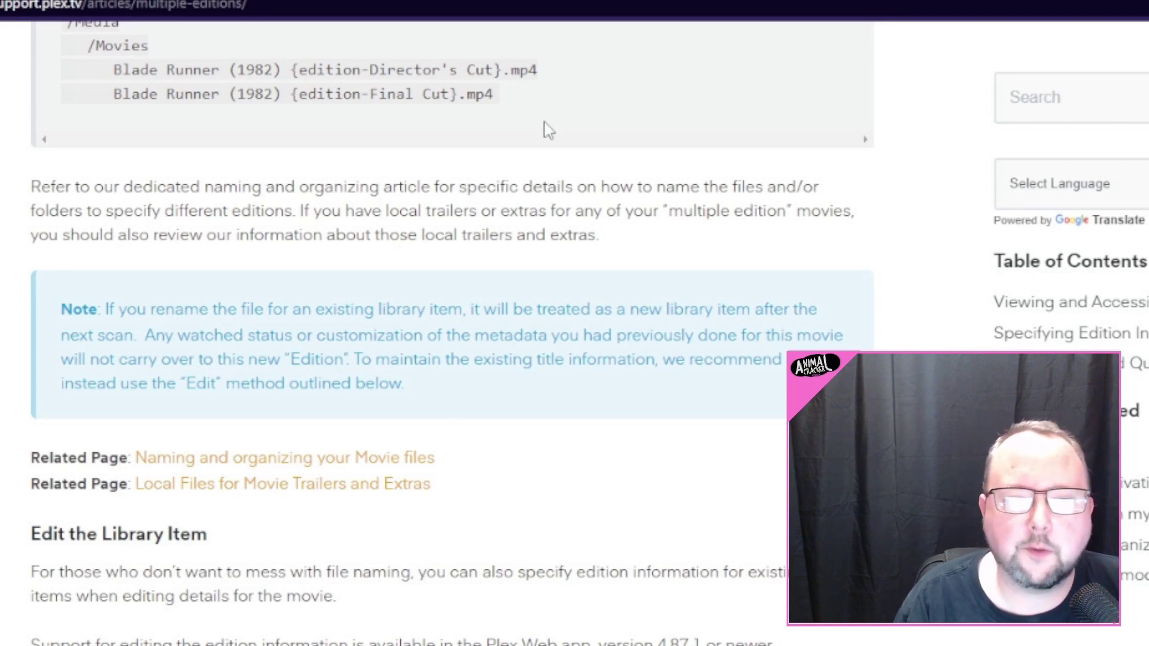
Step: Examine the edition tag in the Blade Runner naming example, highlighting the "Director's Cut" part of the file name
drag(501, 70, 368, 70)
click(375, 68)
click(496, 70)
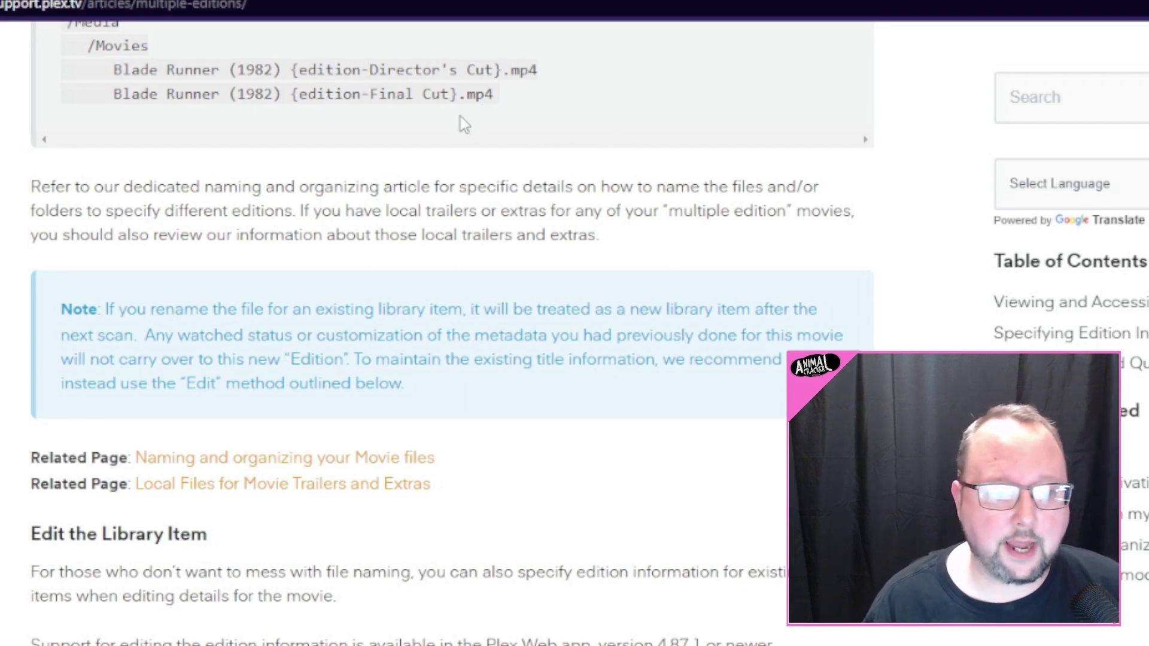
scroll(462, 120, up, 2)
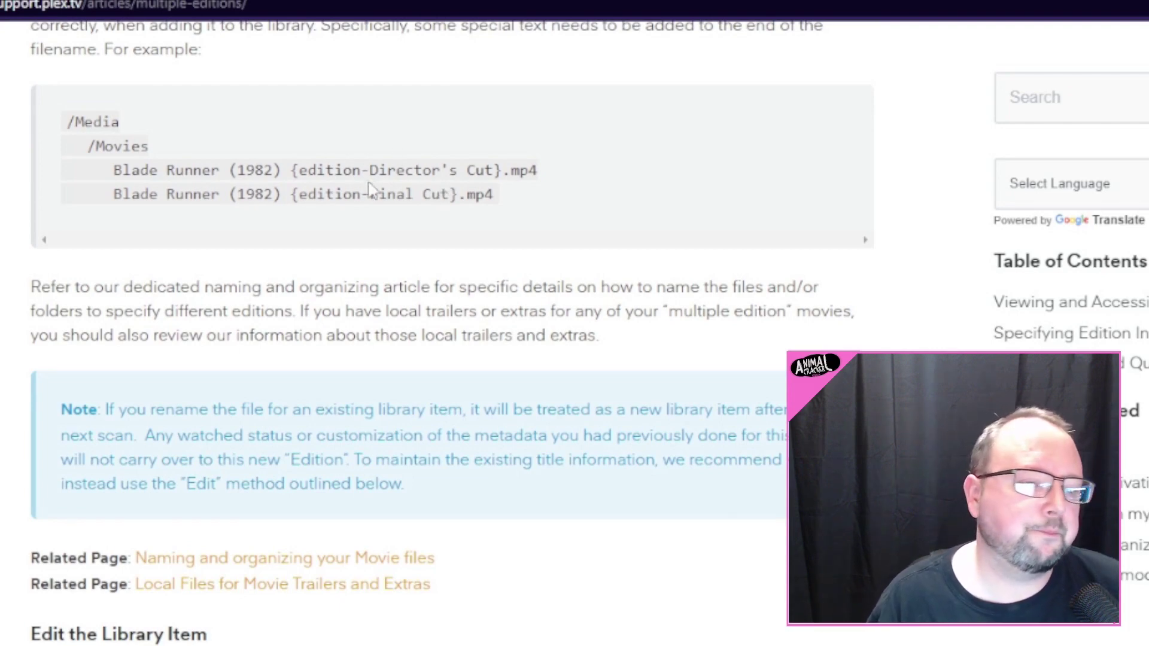
drag(369, 170, 495, 167)
click(613, 177)
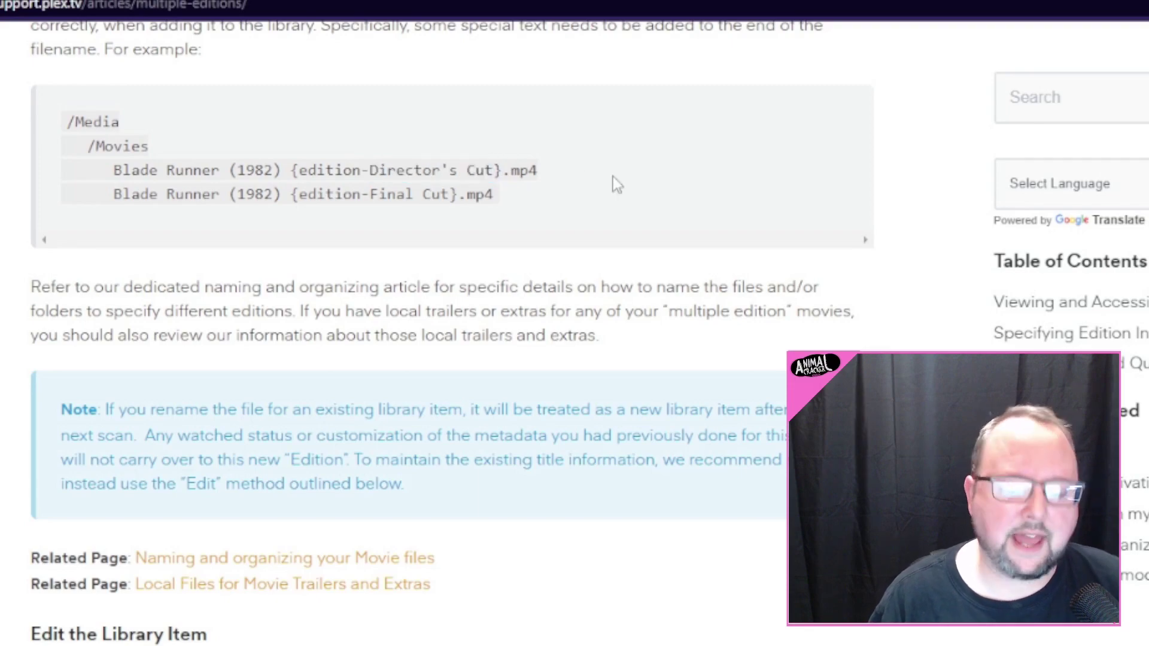
Step: Switch to Plex, open the DVD edition of Satan Place for editing and check its Edition field
key(alt+Tab)
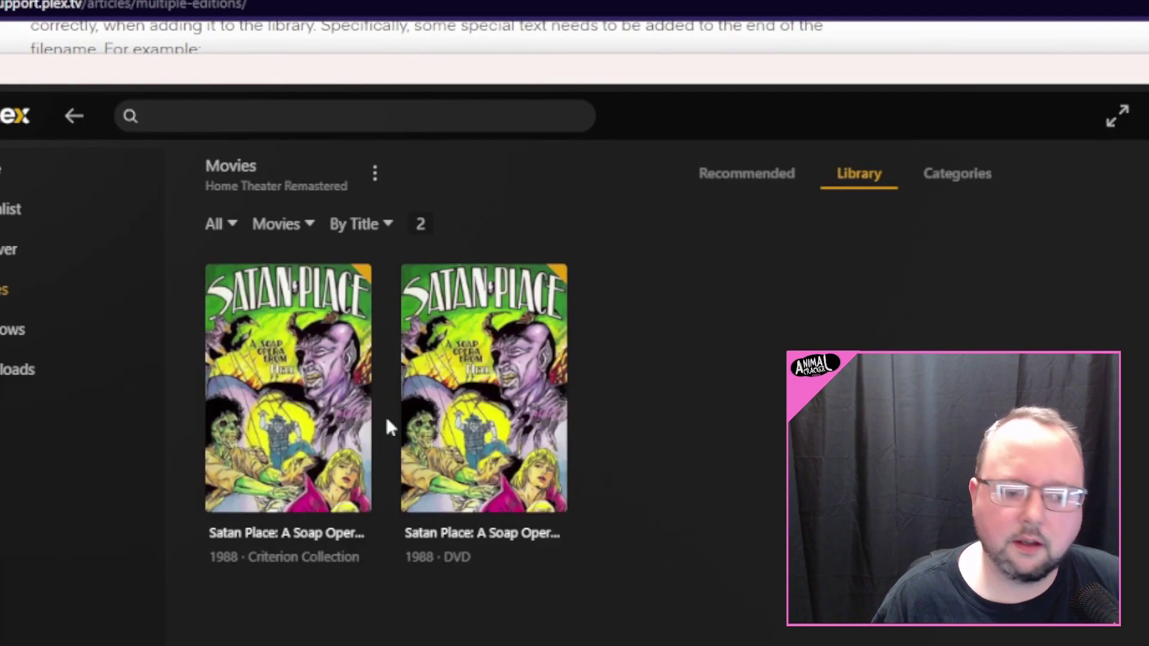
click(549, 500)
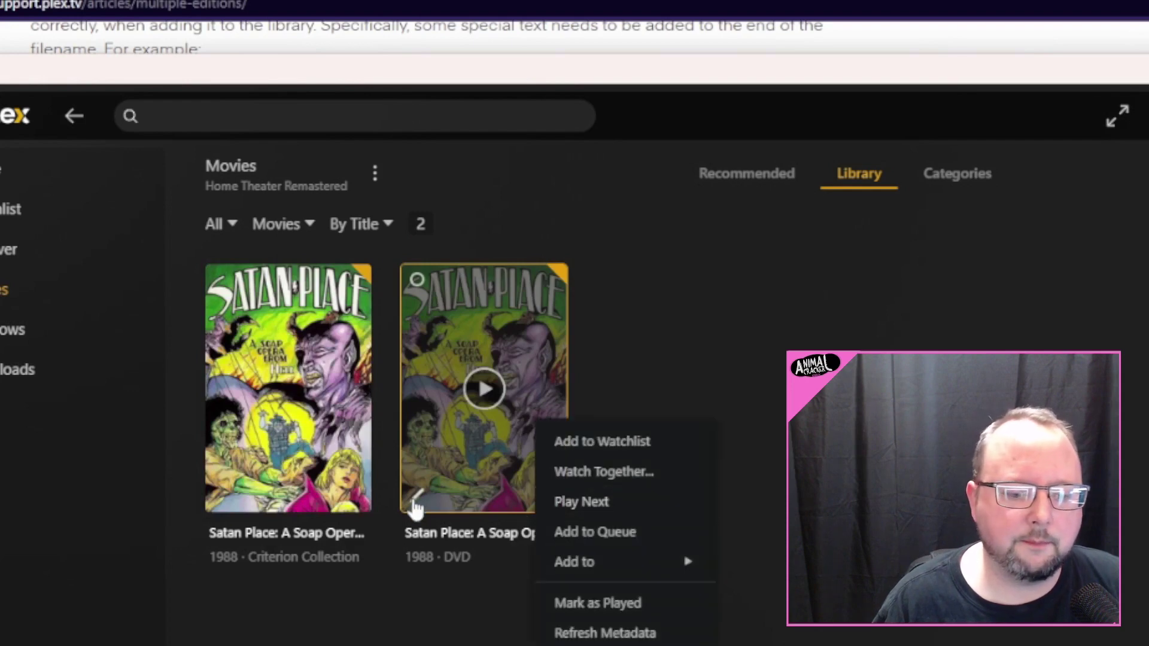
click(415, 495)
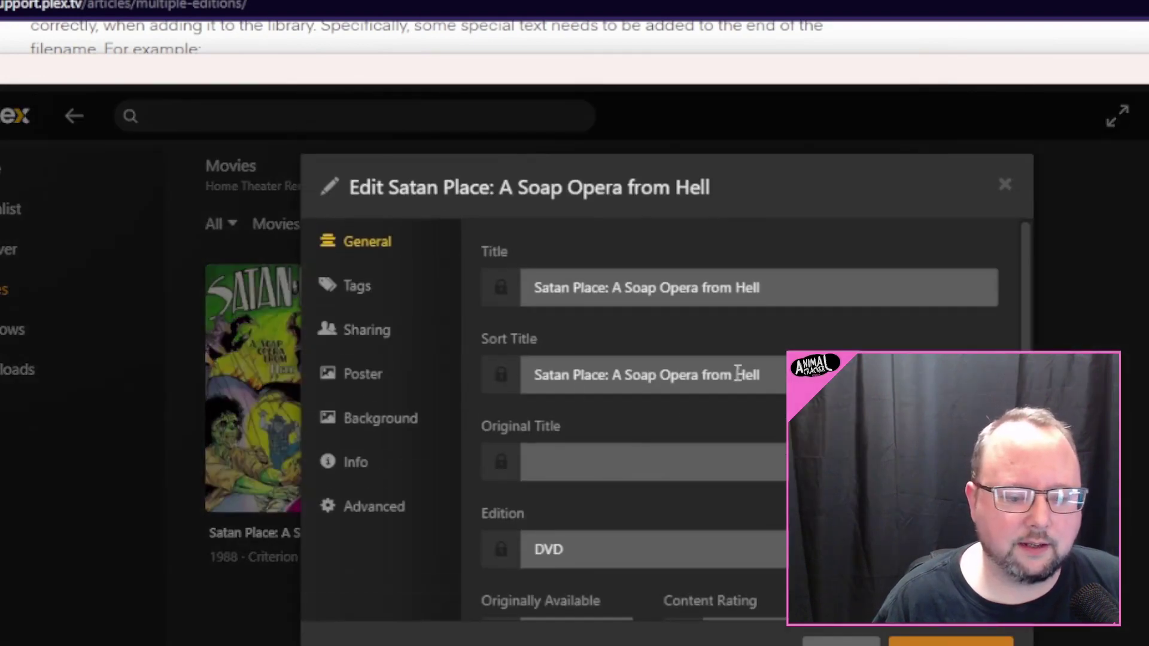
scroll(739, 375, down, 3)
scroll(628, 389, down, 2)
scroll(629, 389, up, 2)
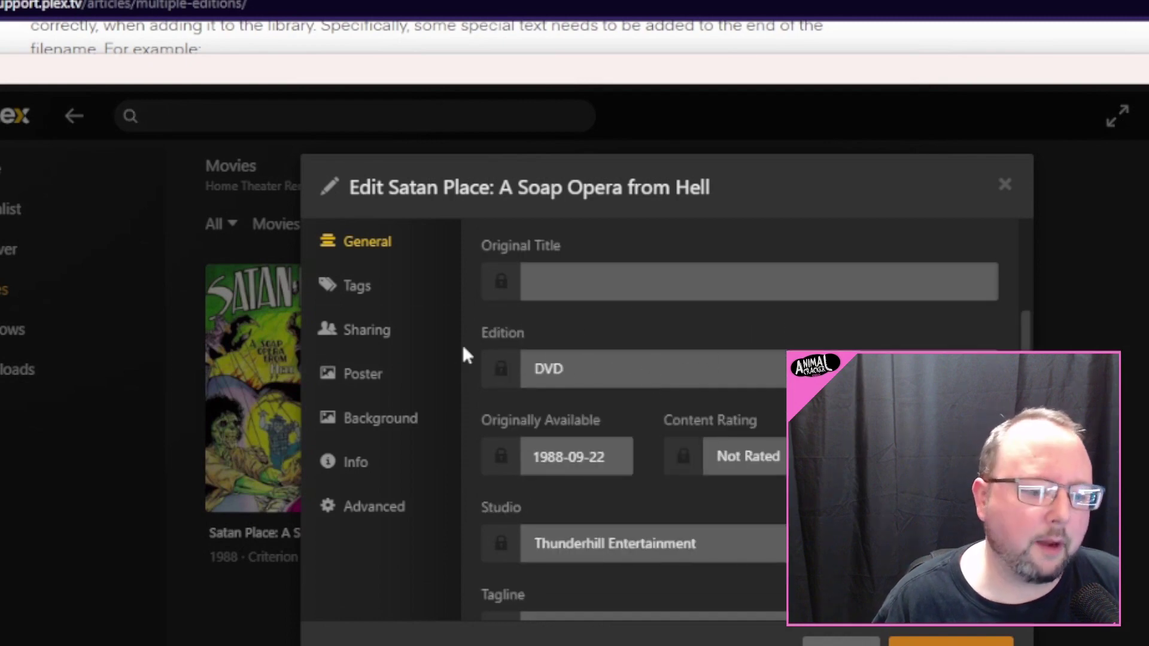
Step: Review the DVD edition's summary and poster choices, and close the movie's details without saving
scroll(545, 384, down, 4)
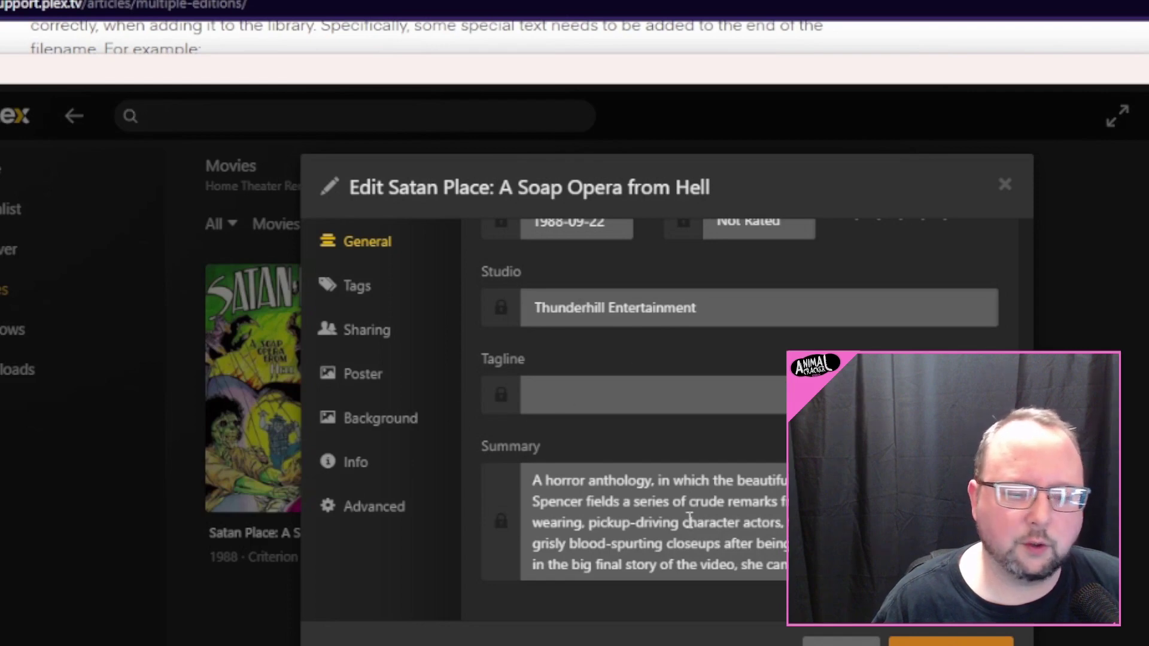
click(662, 522)
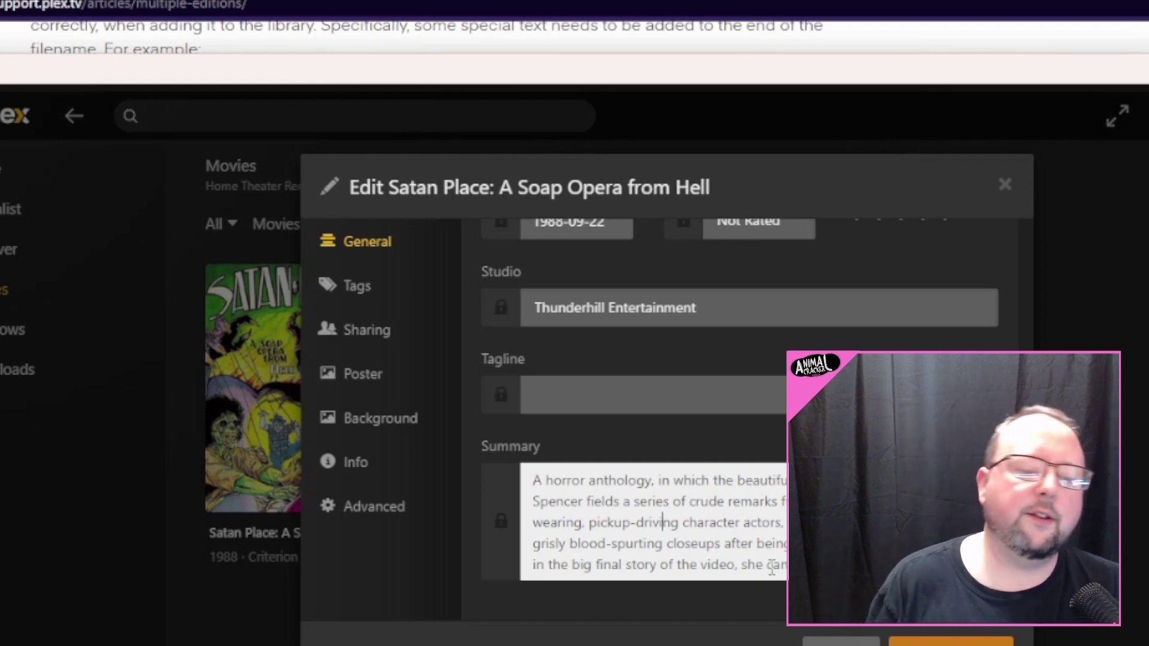
click(344, 377)
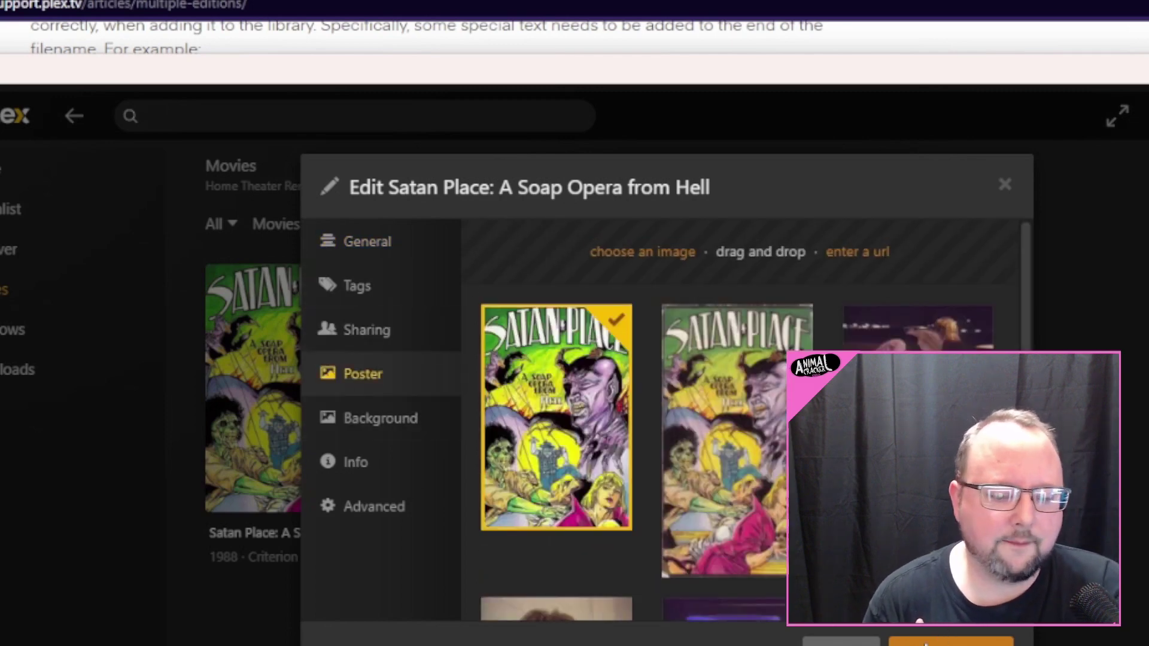
click(841, 642)
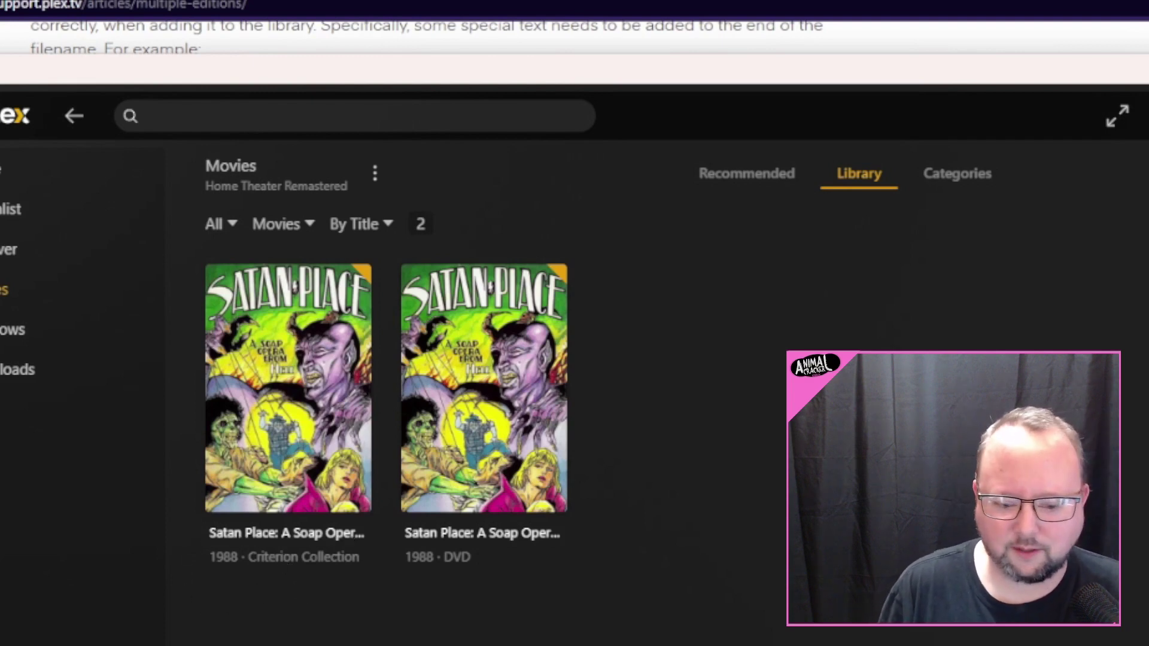
Step: Switch to File Explorer, open the Criterion Collection edition video in VLC and close the player
click(903, 644)
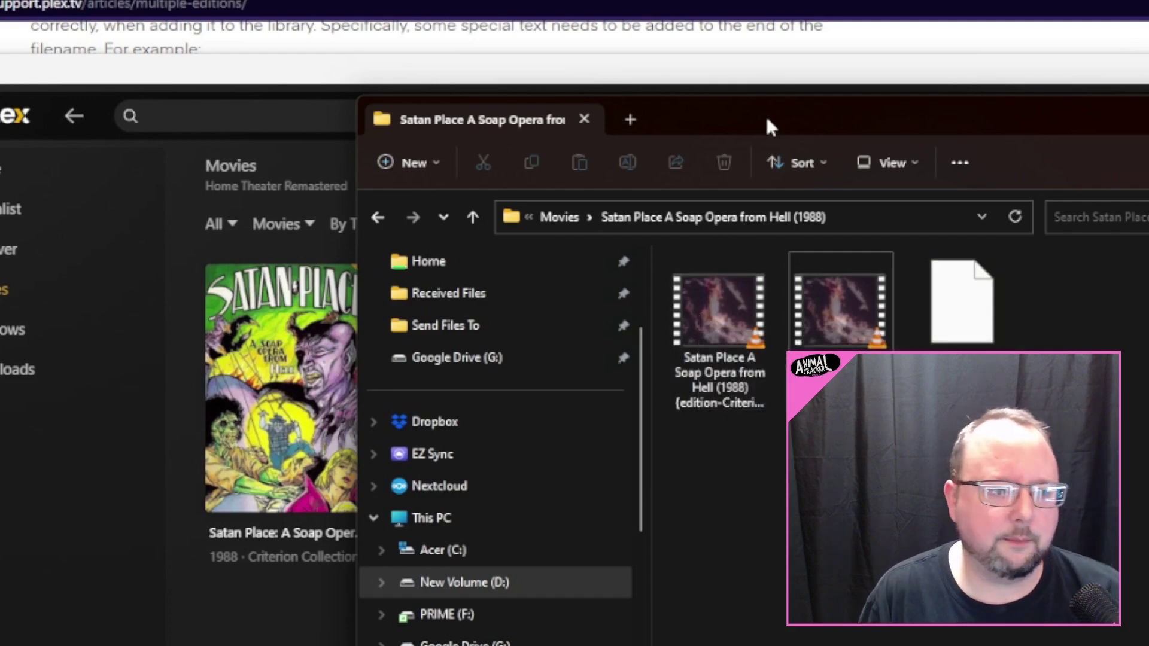
drag(769, 122, 572, 105)
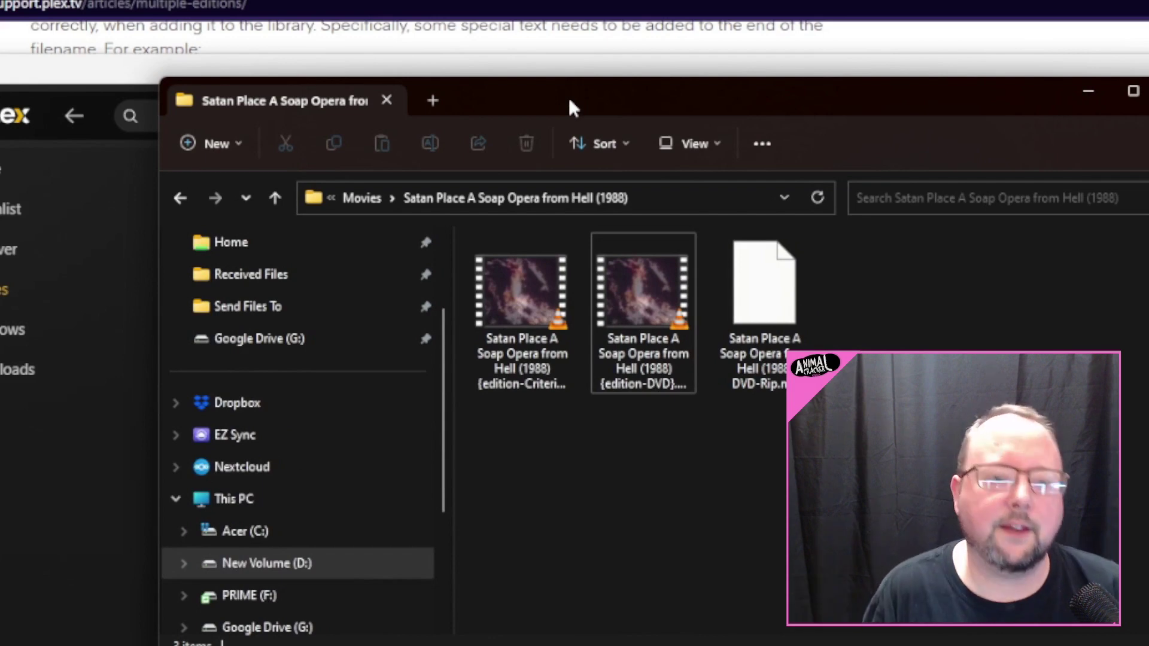
click(518, 293)
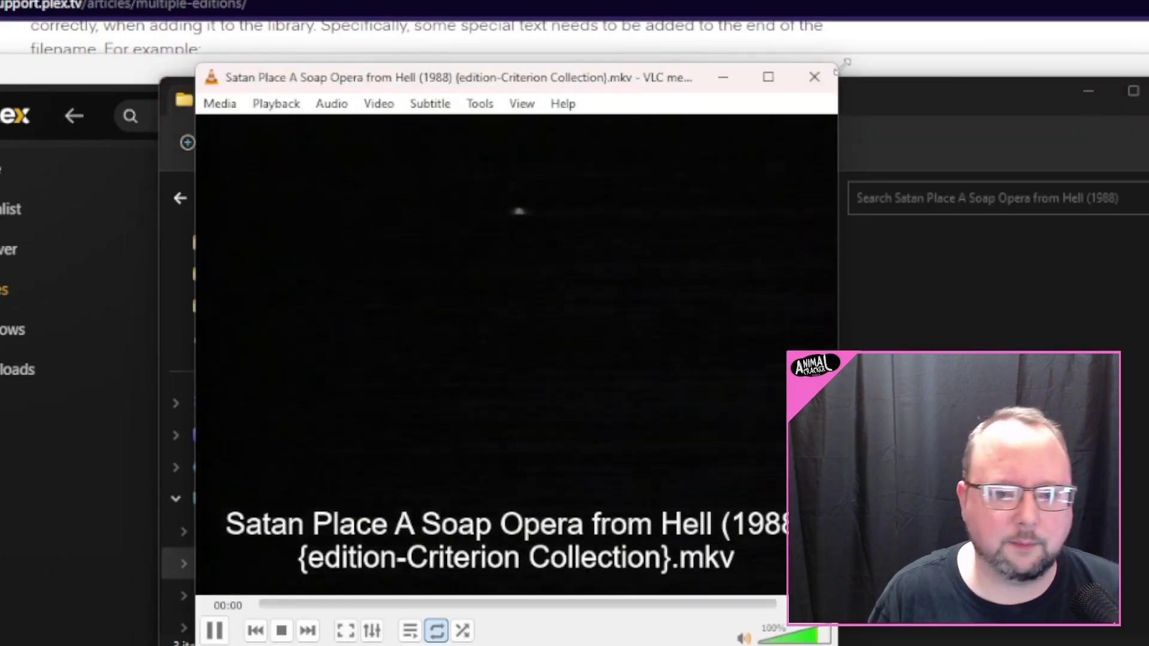
click(817, 77)
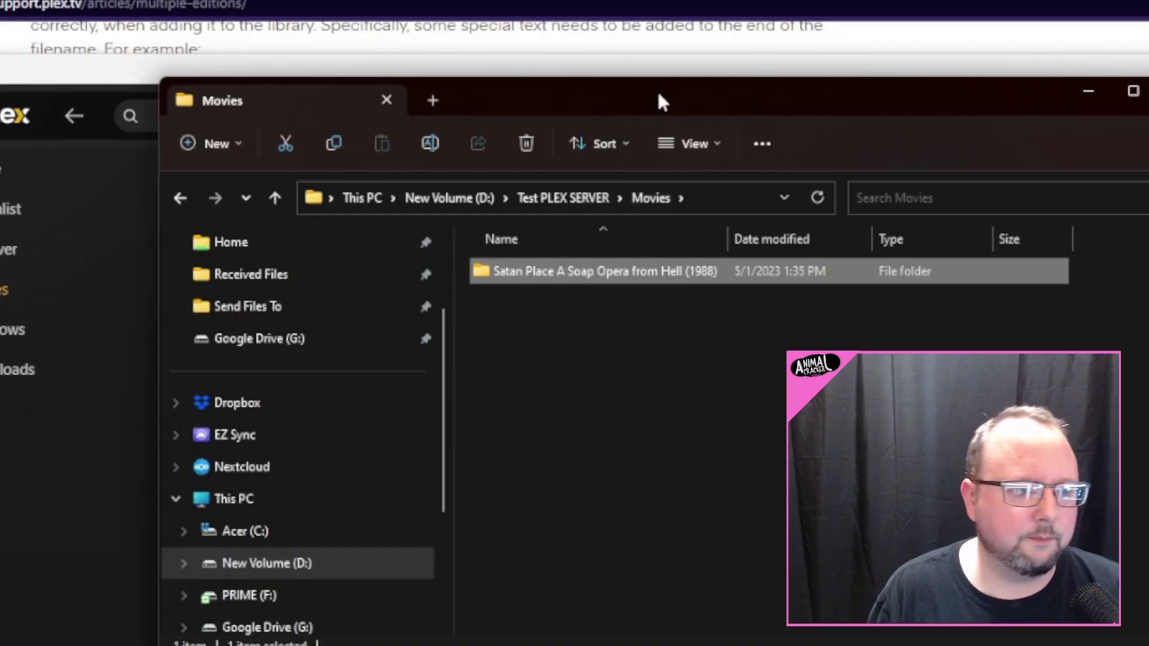
Step: Open the Satan Place A Soap Opera from Hell (1988) folder inside Movies and examine the edition tags in its file names
drag(658, 94, 694, 85)
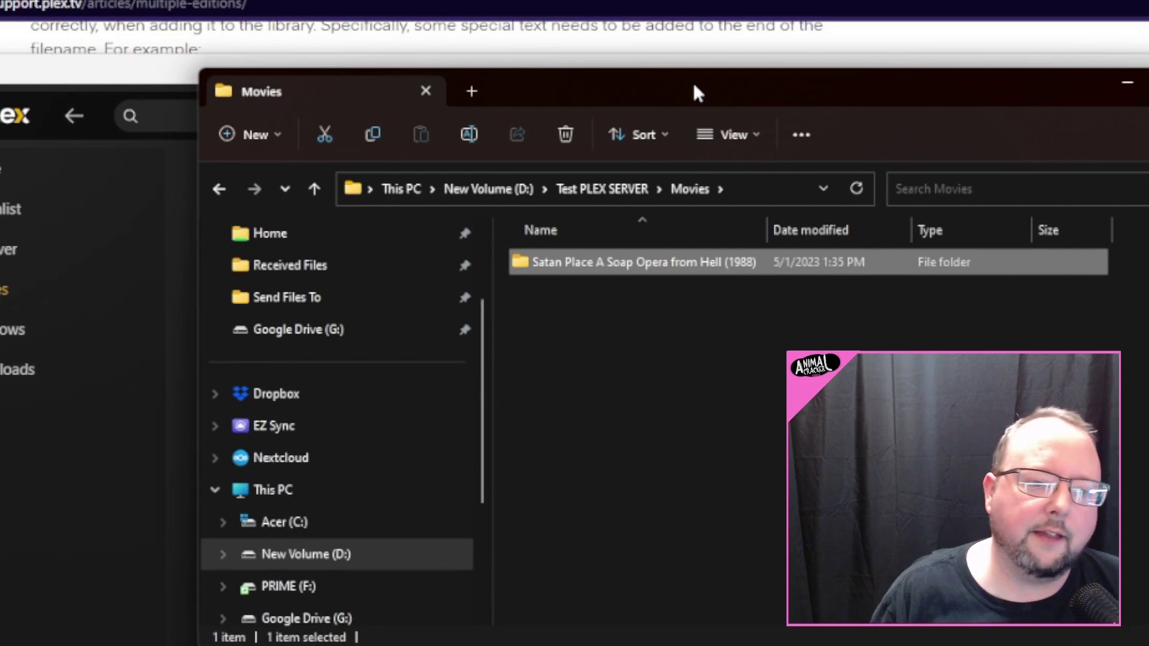
drag(691, 80, 401, 120)
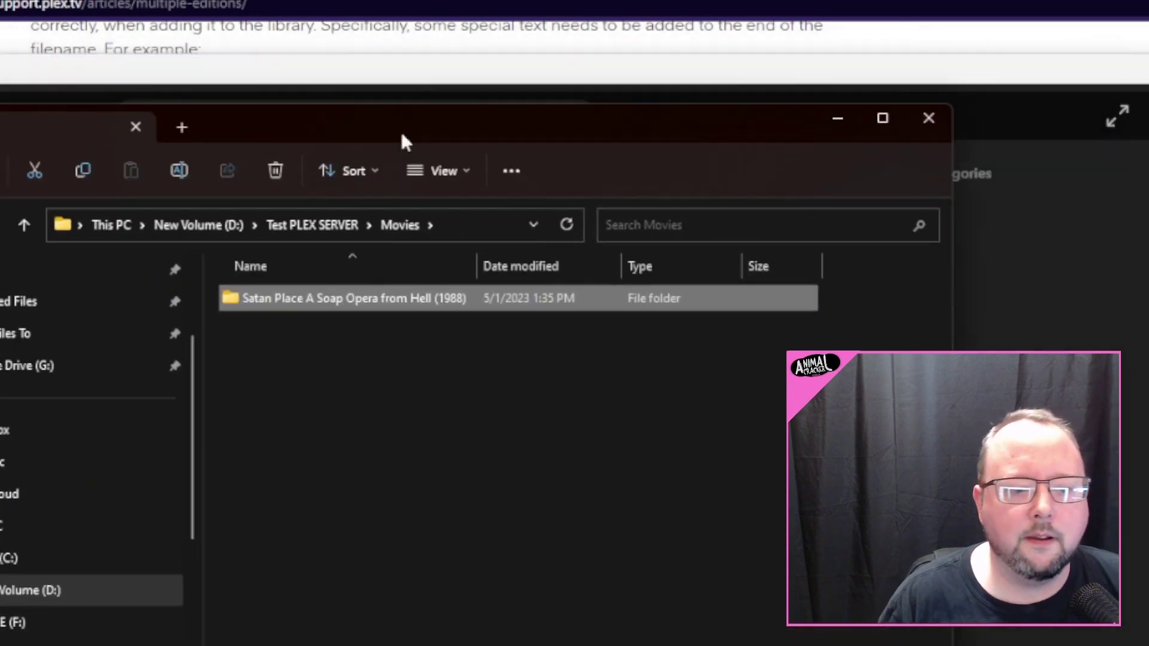
double_click(375, 306)
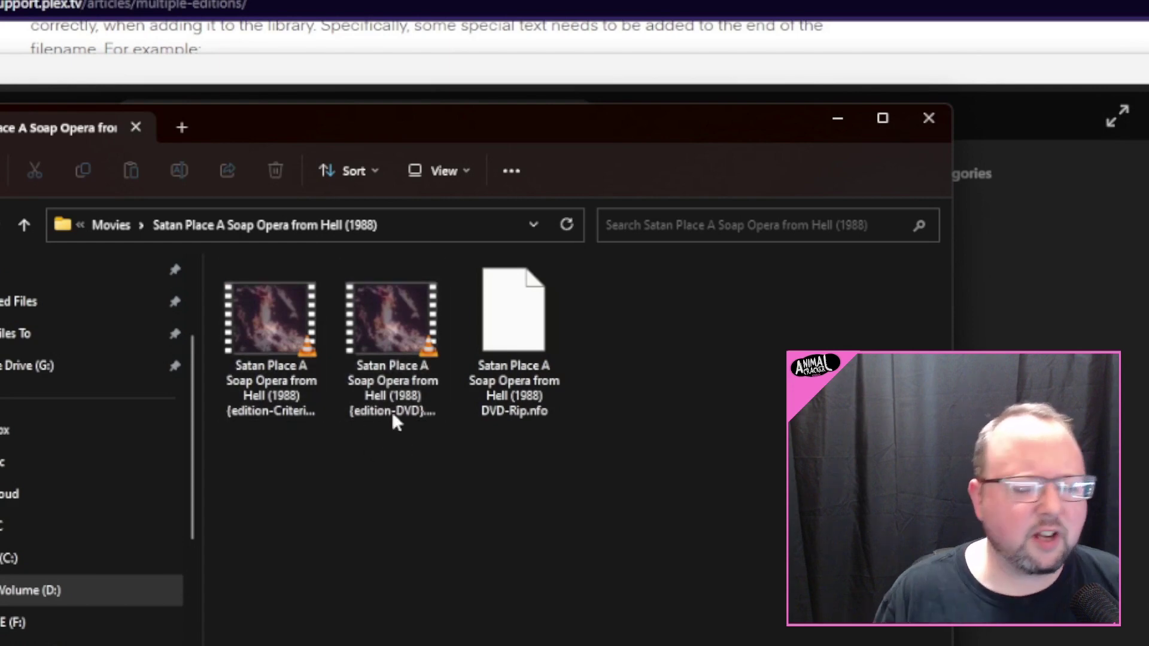
mouse_move(377, 396)
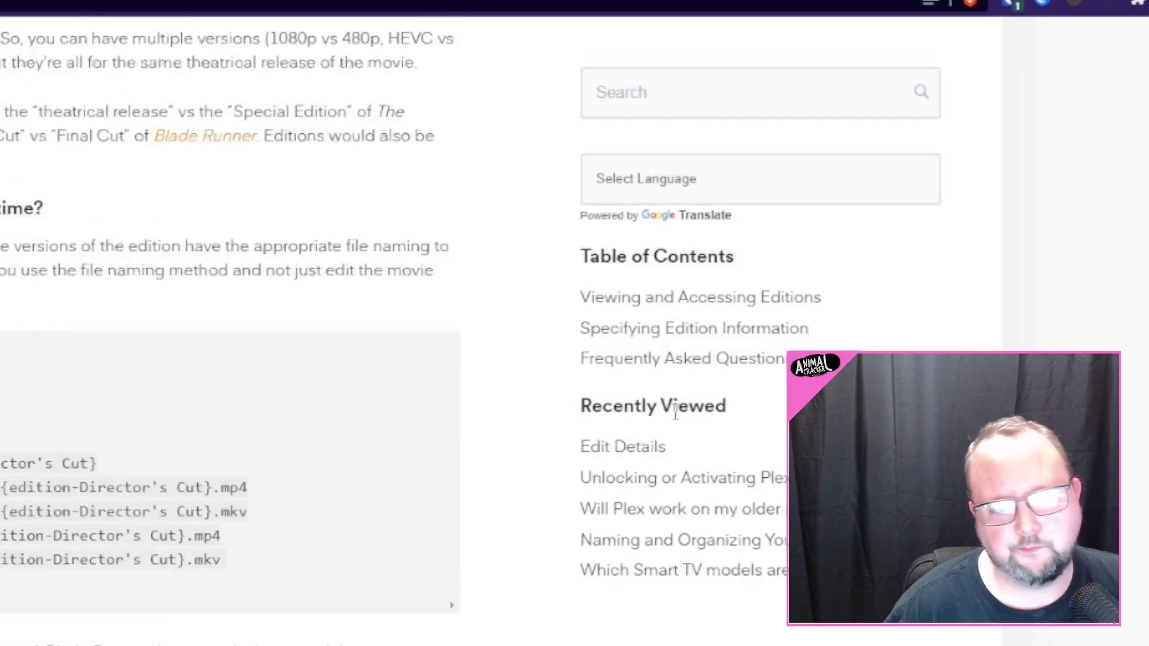
Step: Examine the article's example for combining editions and versions, highlighting {edition-Director's Cut} and .1080p.h264 in the first Director's Cut file name
scroll(572, 400, down, 5)
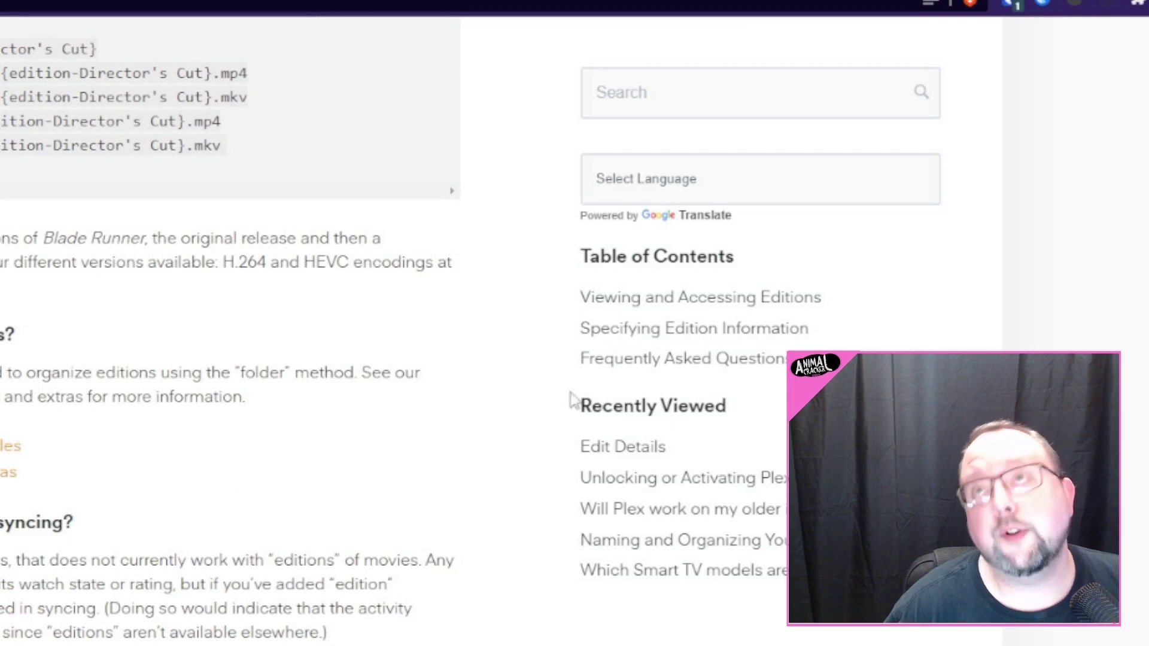
scroll(505, 301, down, 6)
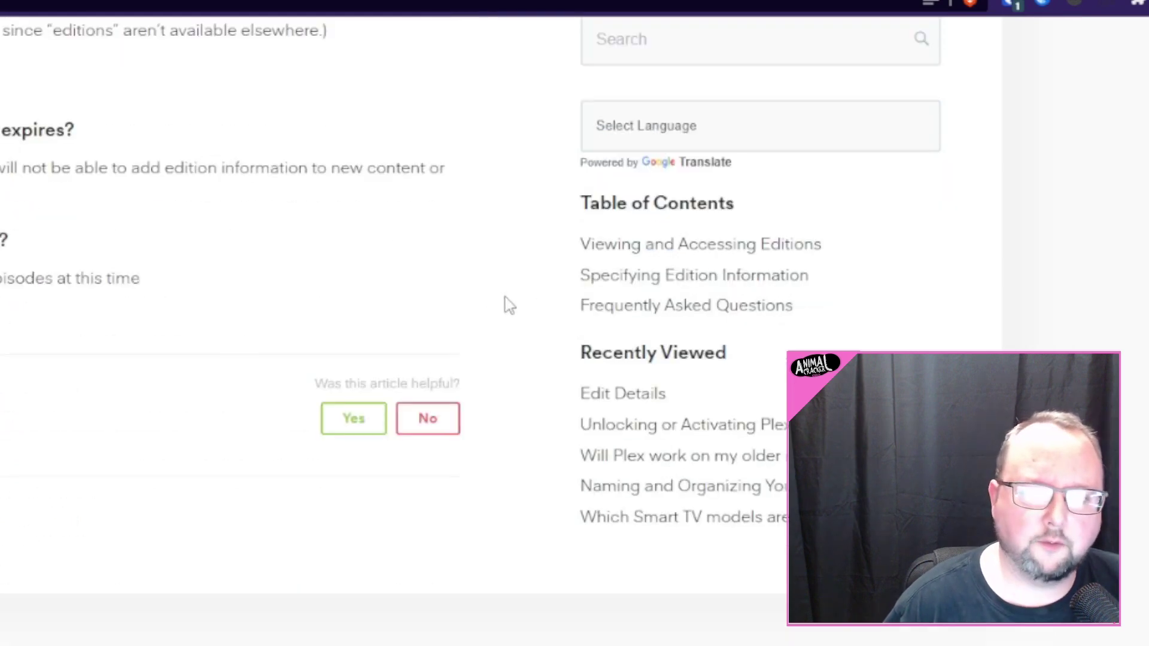
scroll(505, 302, up, 9)
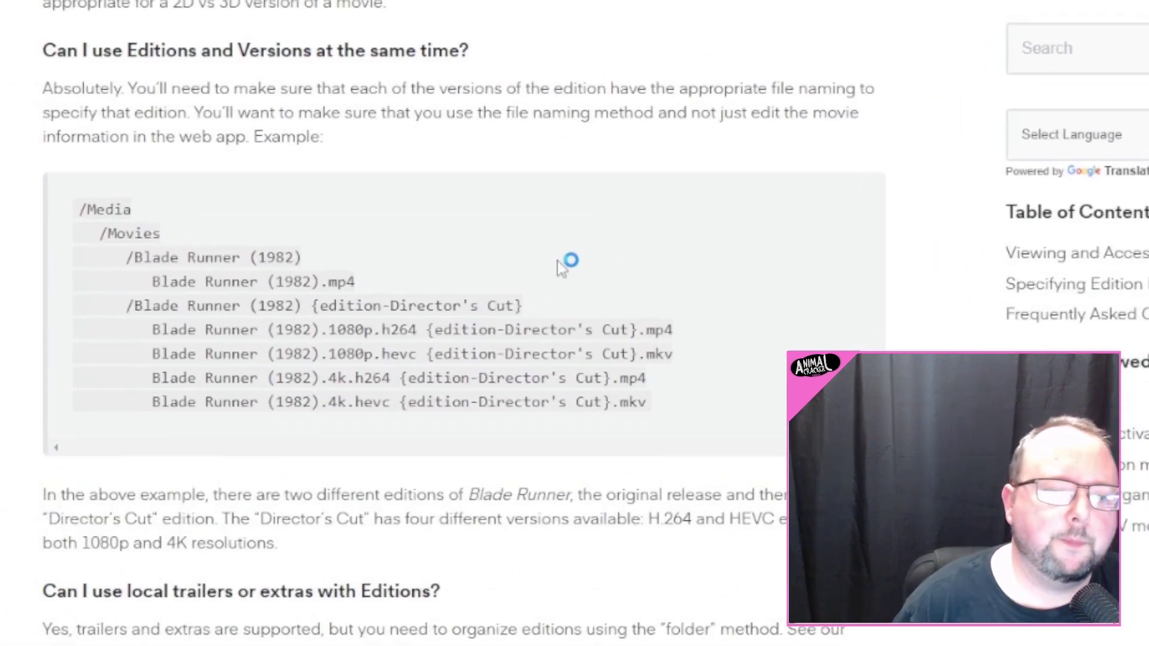
drag(427, 329, 638, 330)
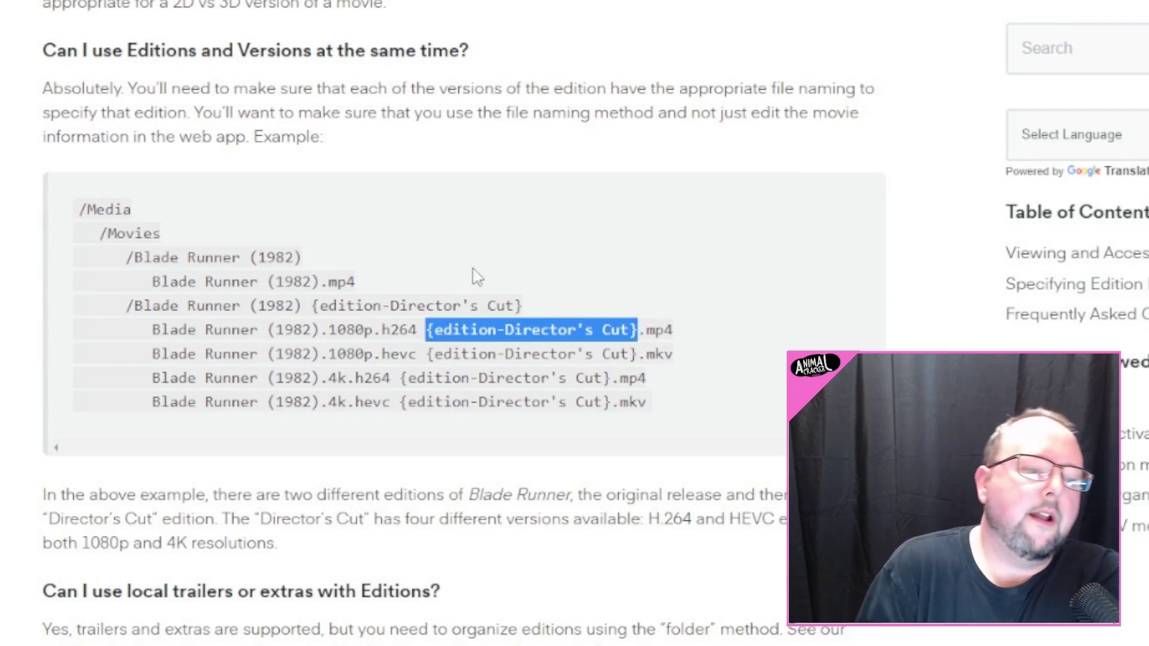
click(337, 344)
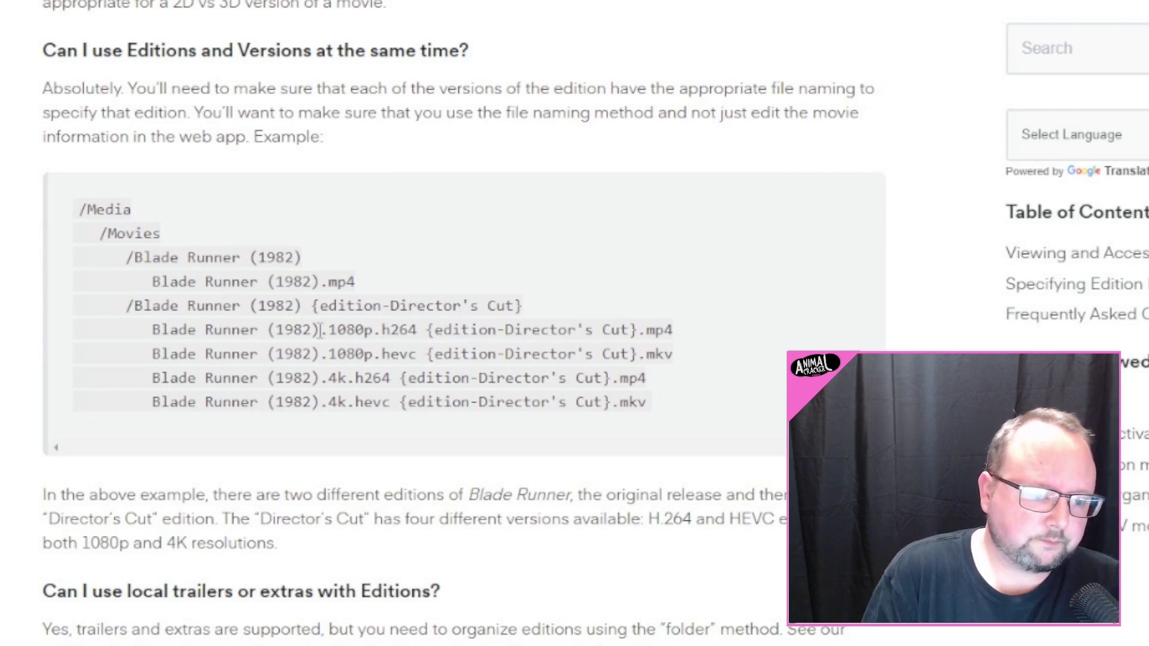
drag(321, 331, 418, 337)
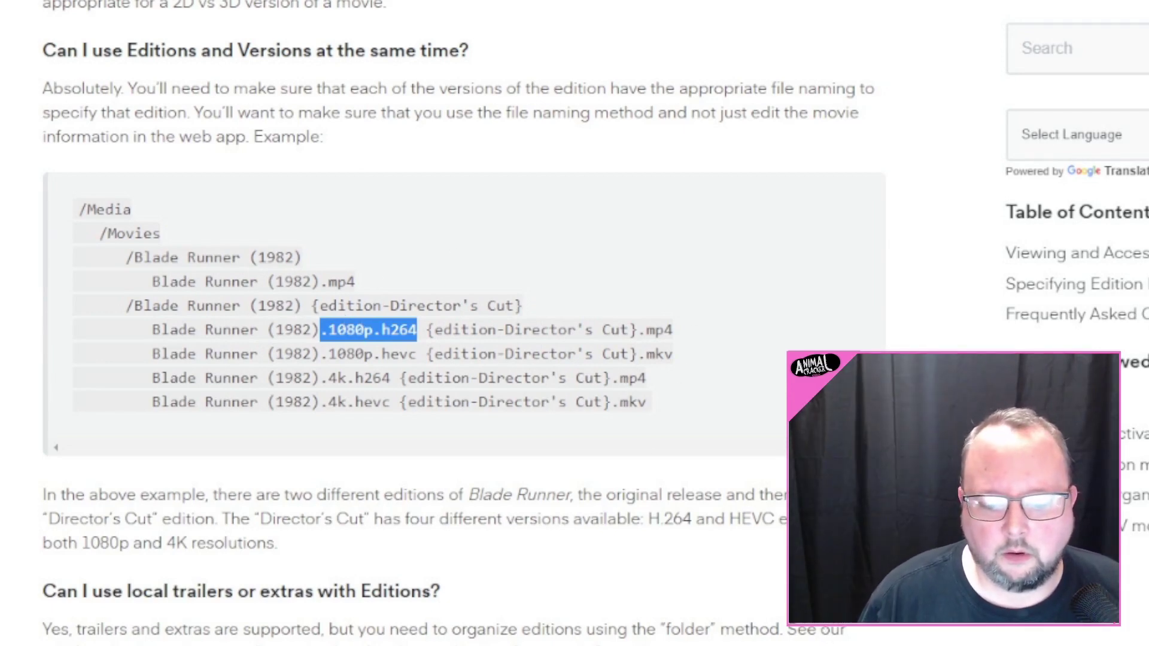
Step: Switch to File Explorer and open the Satan Place DVD-Rip.nfo file in Notepad to examine the IMDb link it contains
scroll(759, 590, up, 6)
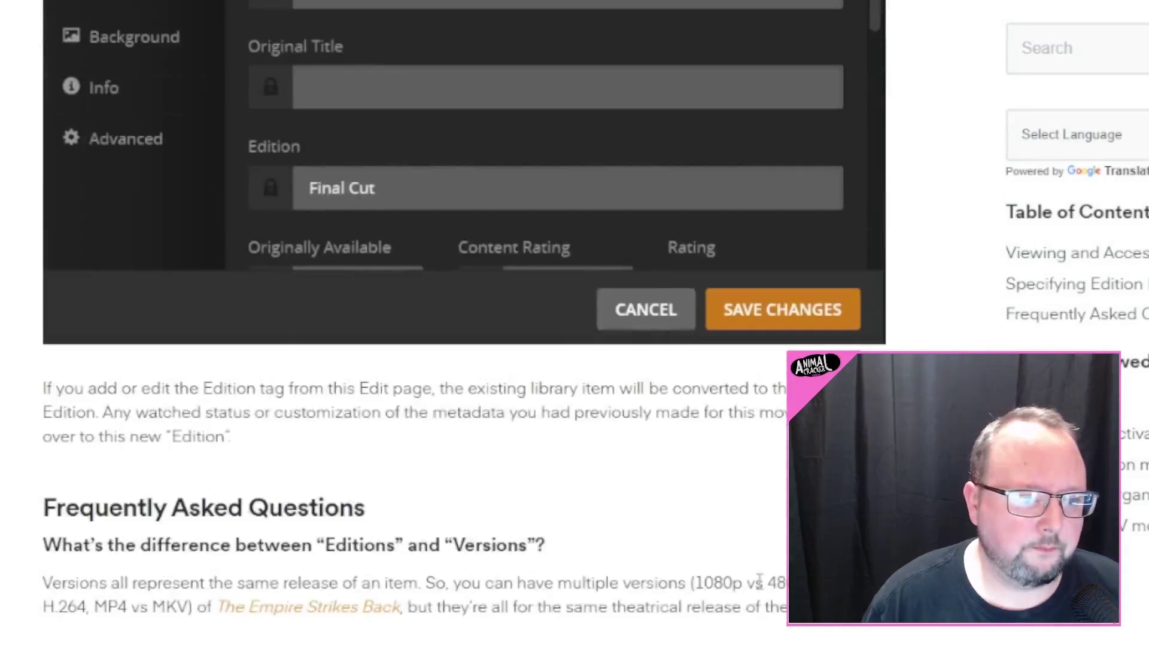
scroll(760, 590, down, 3)
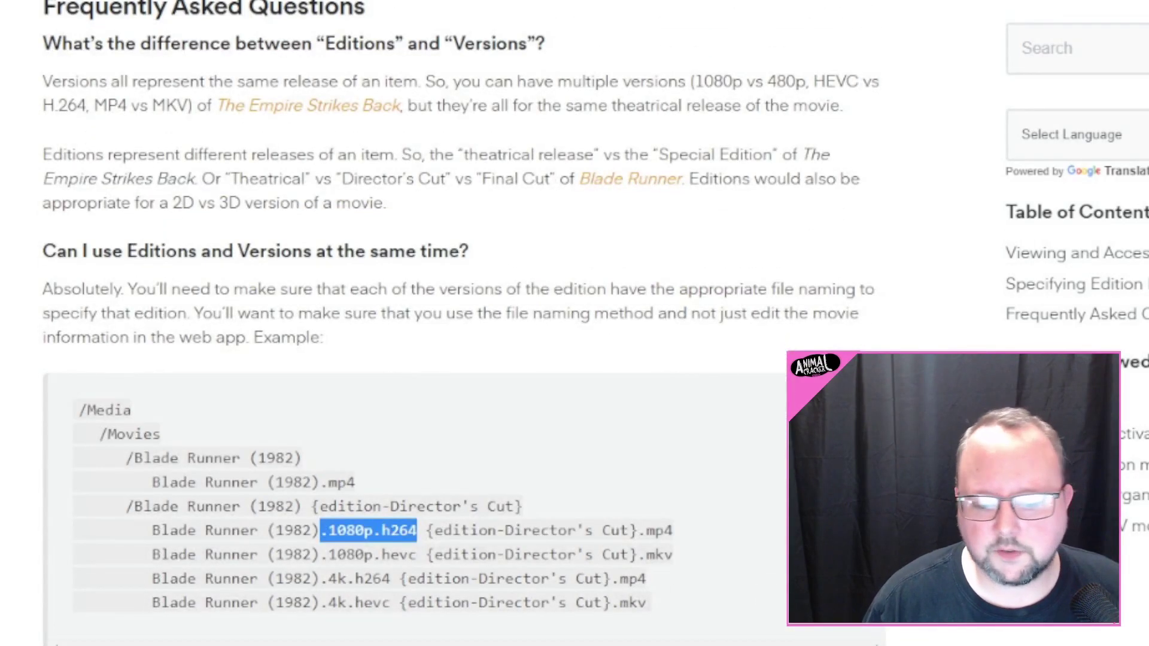
key(alt+Tab)
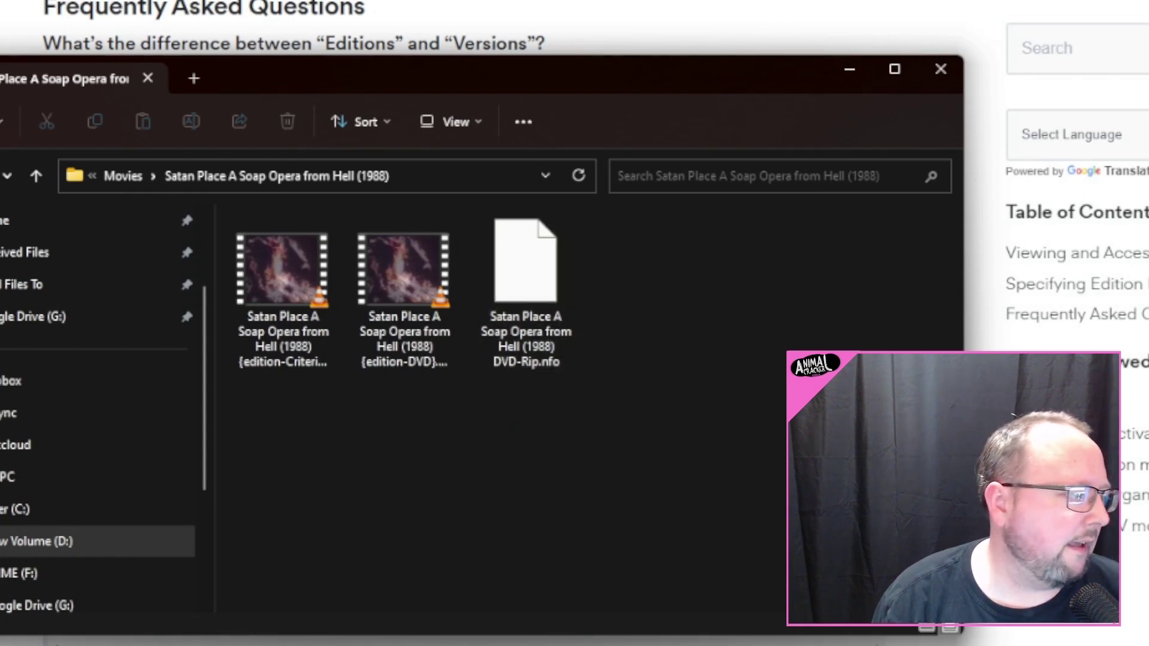
double_click(526, 269)
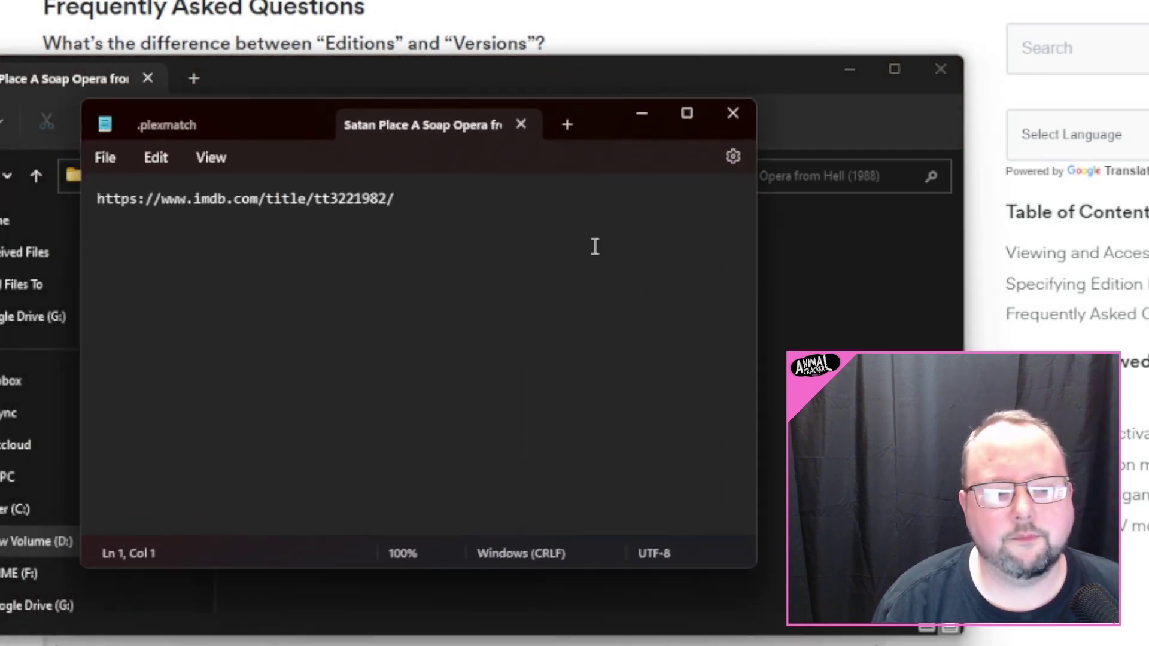
key(ctrl+a)
click(418, 316)
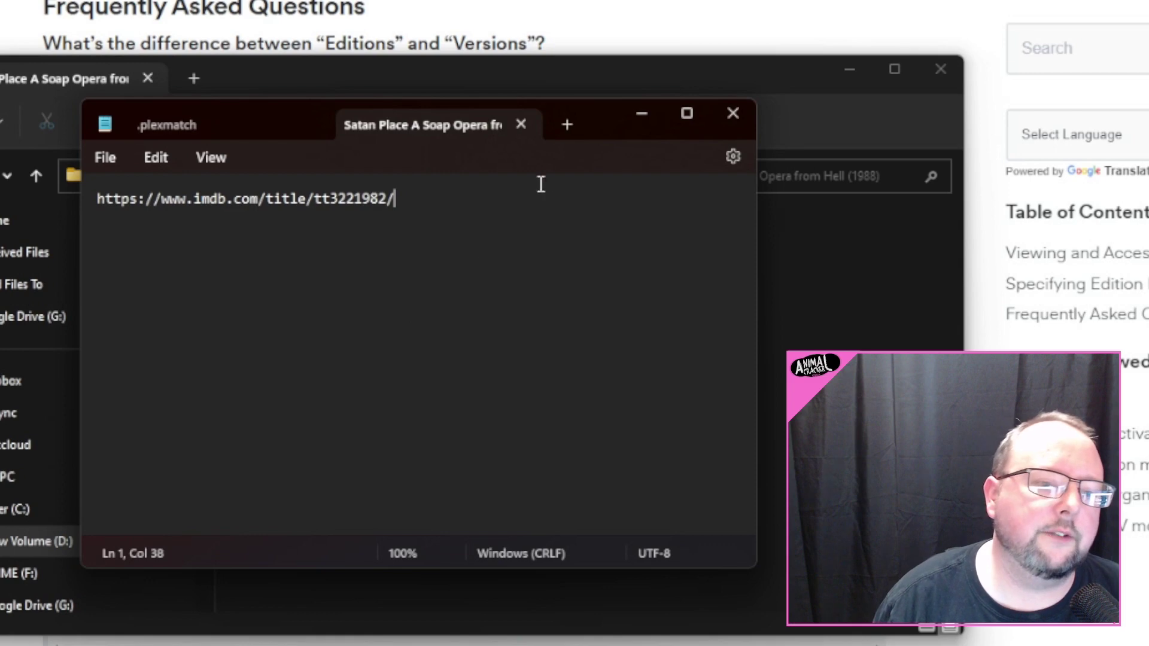
click(521, 124)
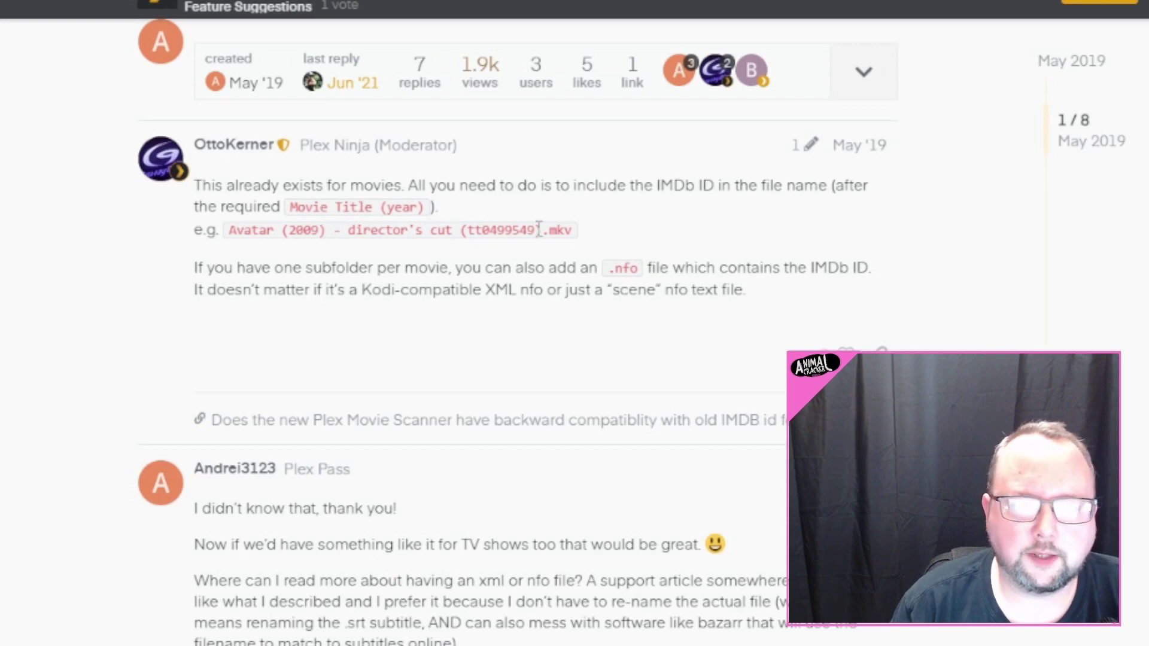
Step: Highlight the IMDb ID in the forum's Avatar (2009) director's cut example and read the replies about creating an .nfo file
drag(538, 230, 470, 229)
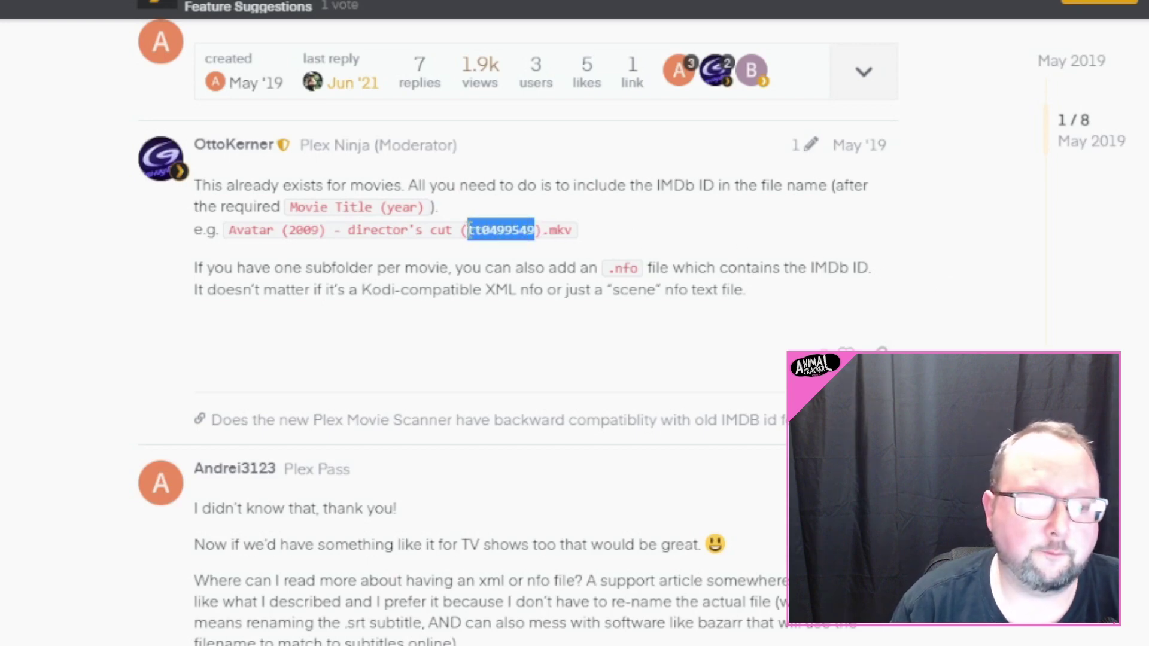
click(470, 230)
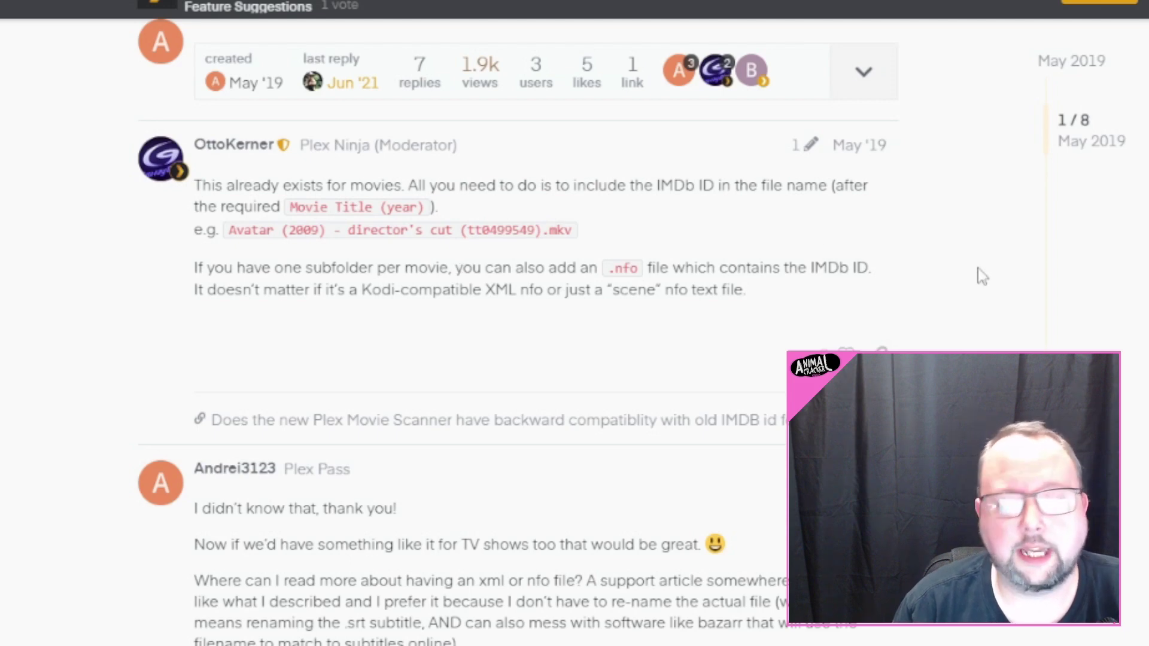
scroll(982, 276, down, 7)
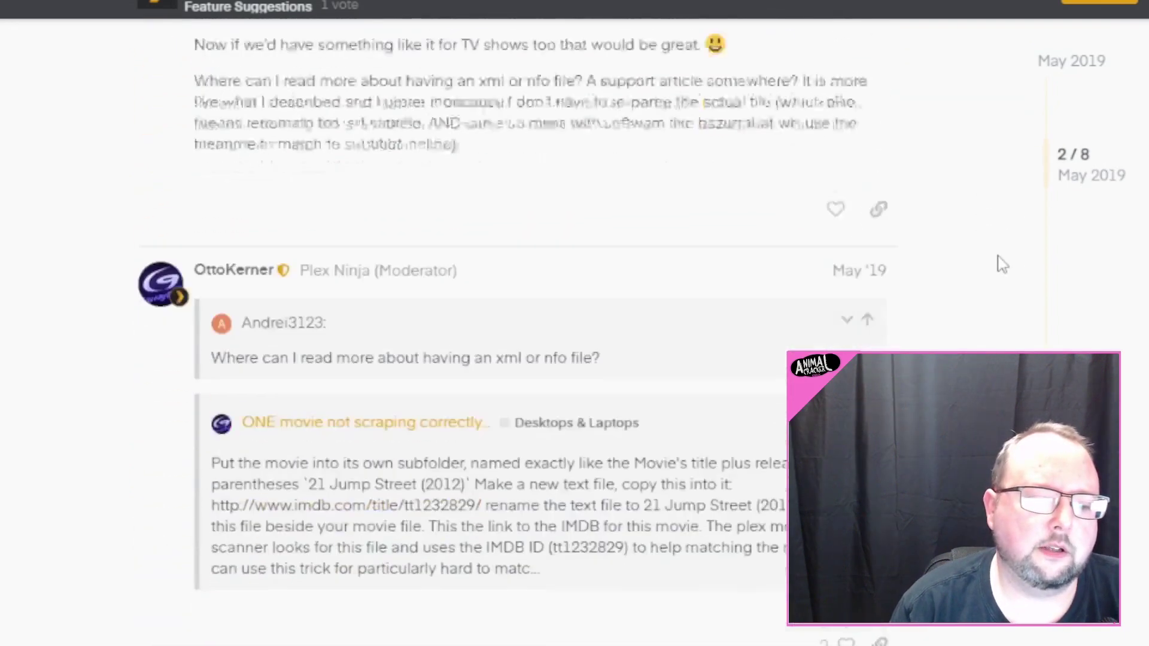
scroll(999, 262, down, 4)
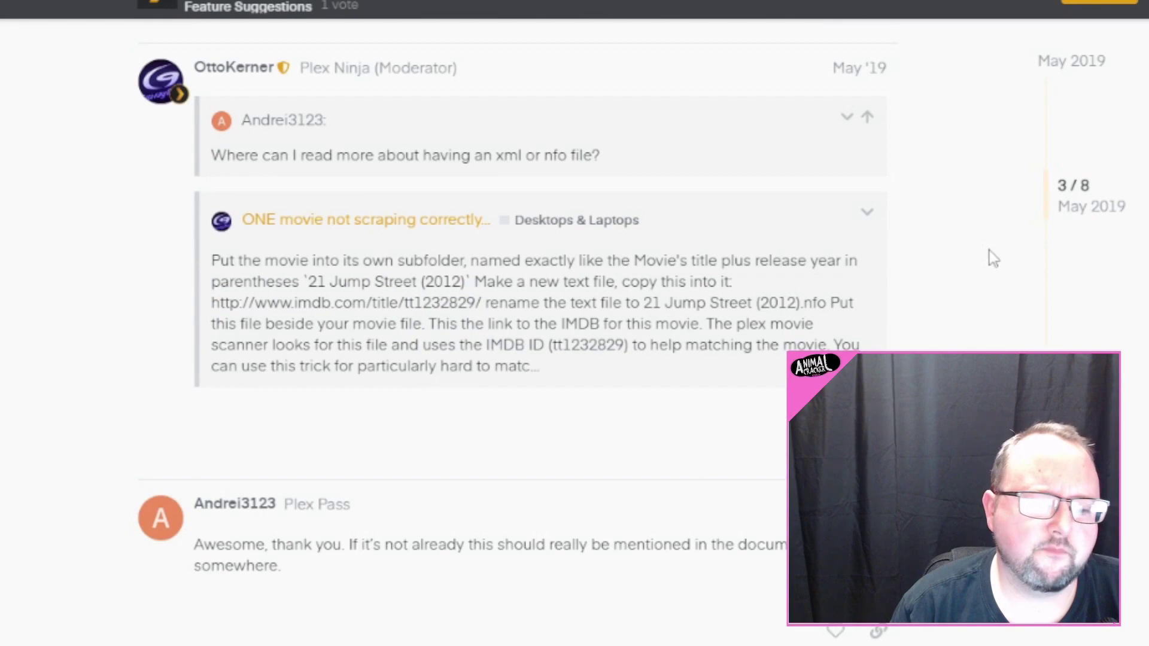
scroll(994, 258, down, 3)
Step: Review the opening post's .plexmatch suggestion and reread the moderator's replies on matching movies by IMDb ID or .nfo file
scroll(993, 259, up, 15)
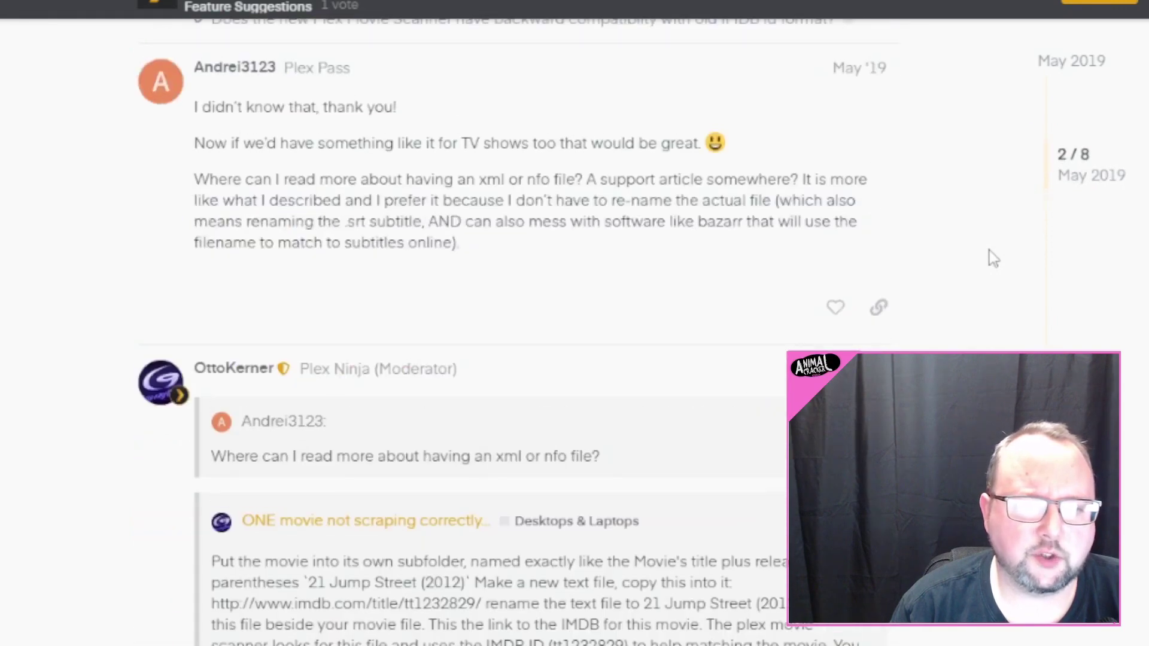
scroll(993, 259, up, 5)
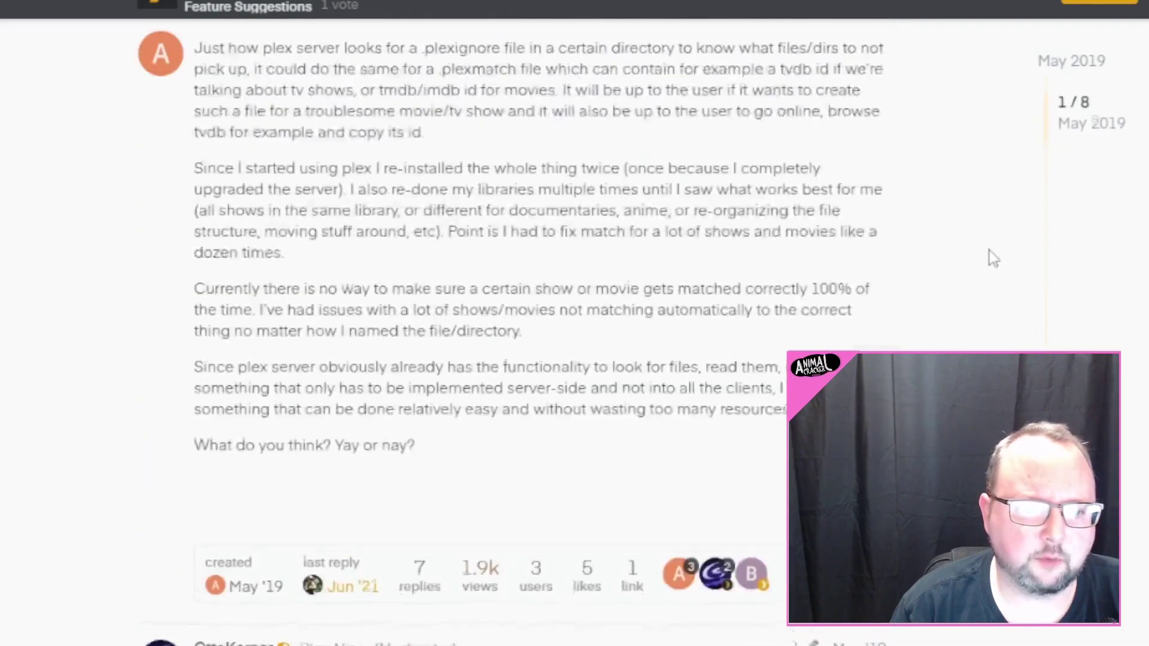
scroll(992, 260, down, 10)
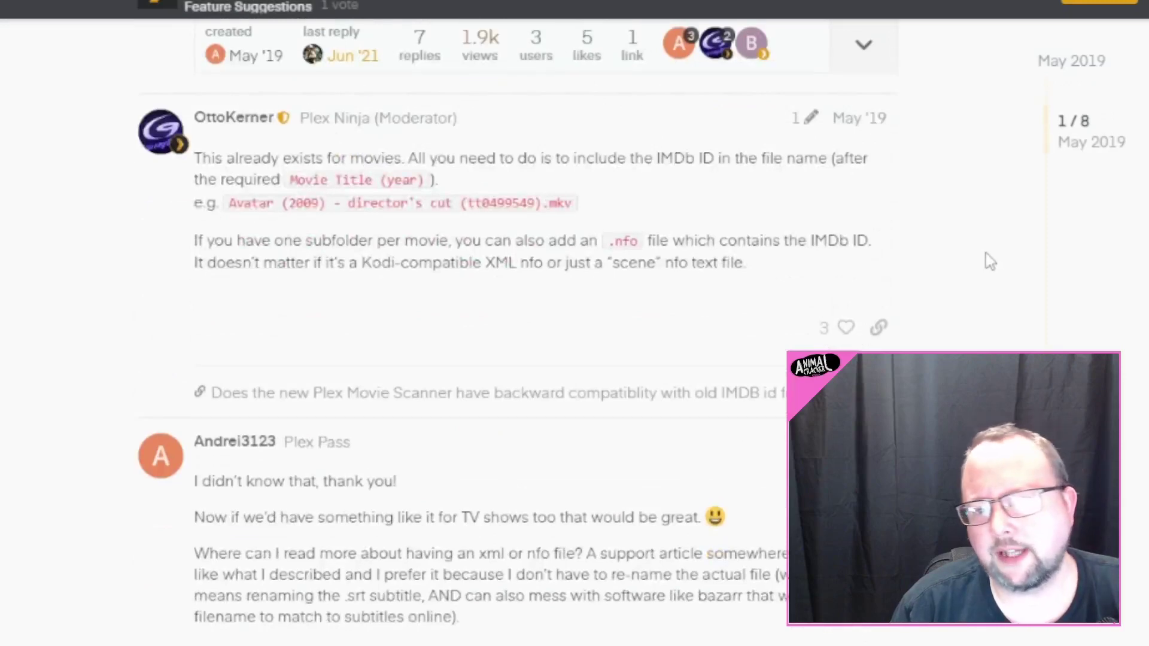
scroll(988, 260, down, 2)
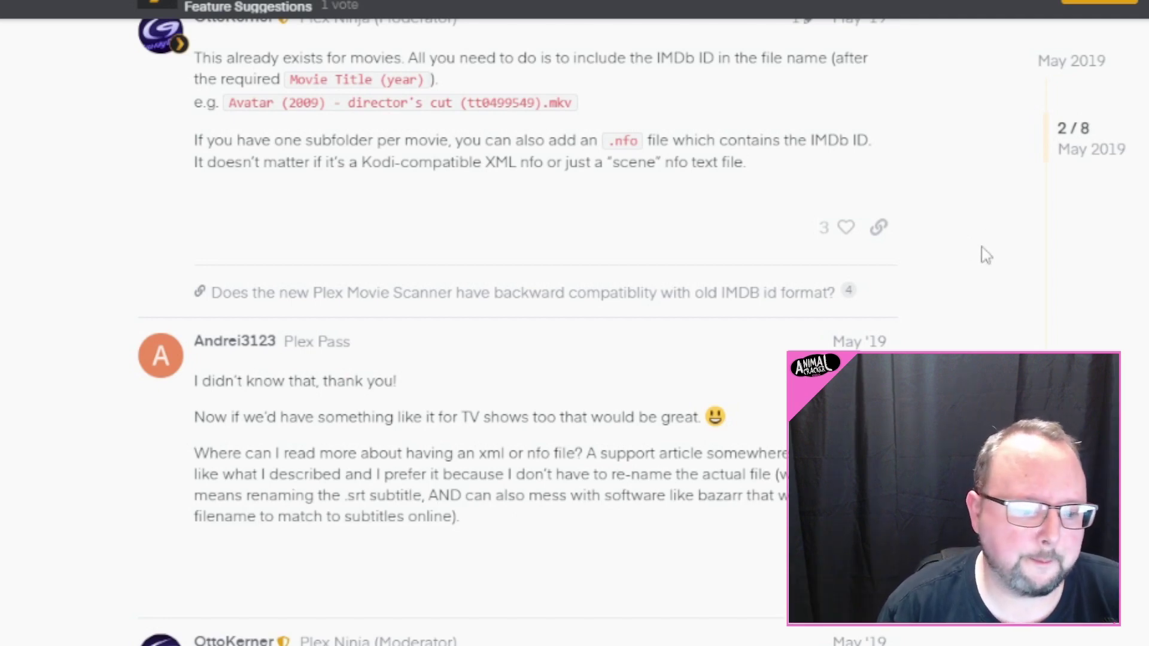
scroll(986, 256, down, 10)
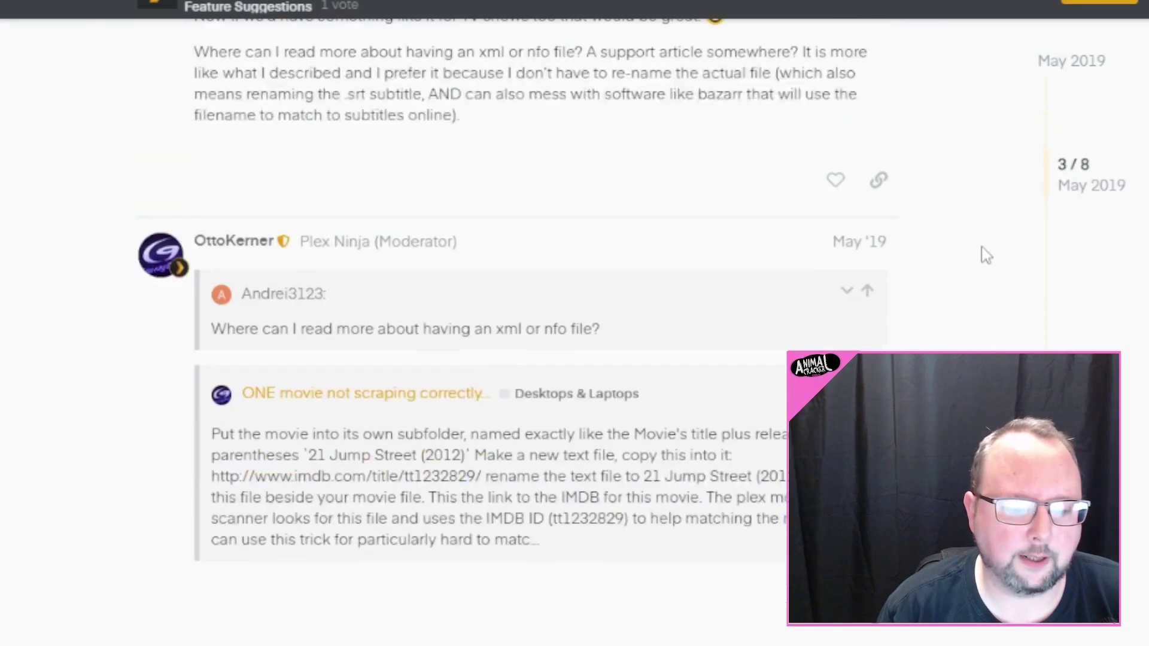
scroll(986, 255, up, 15)
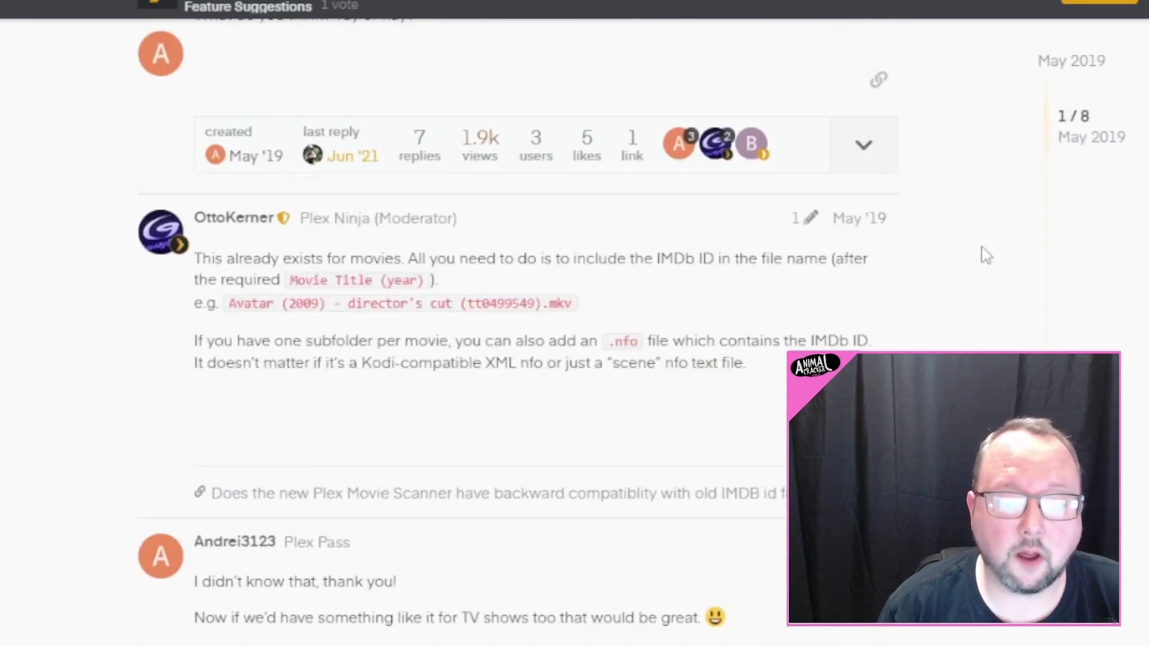
Step: Highlight tt0499549 in the moderator's example file name once more and return to the thread's opening post
drag(548, 304, 473, 304)
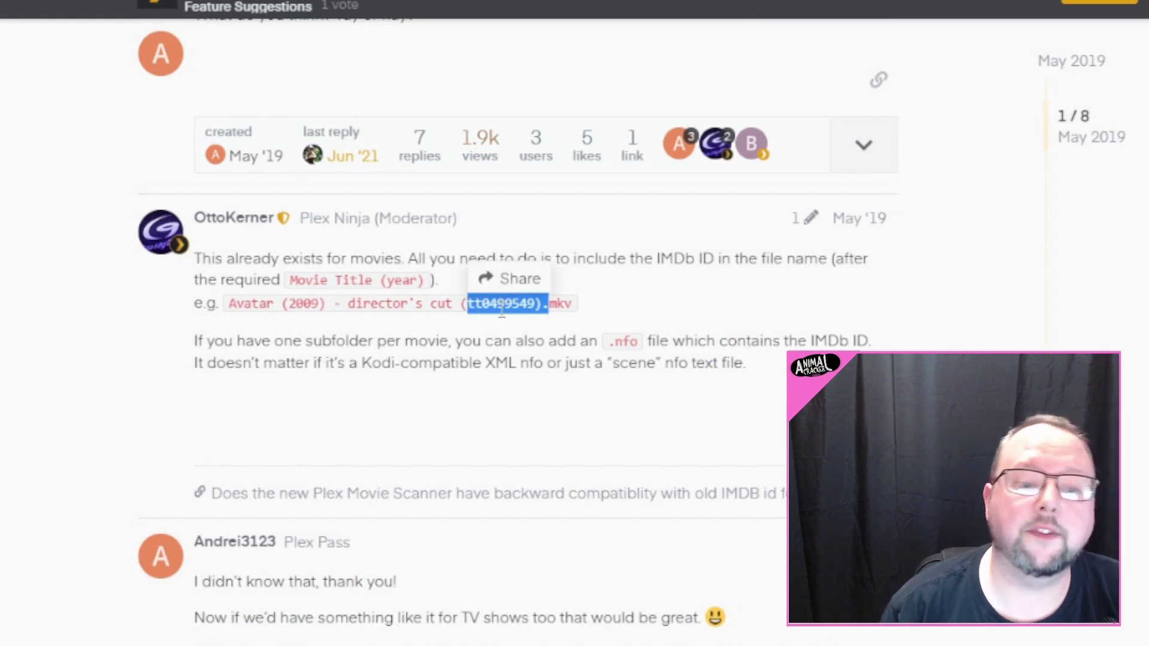
click(636, 308)
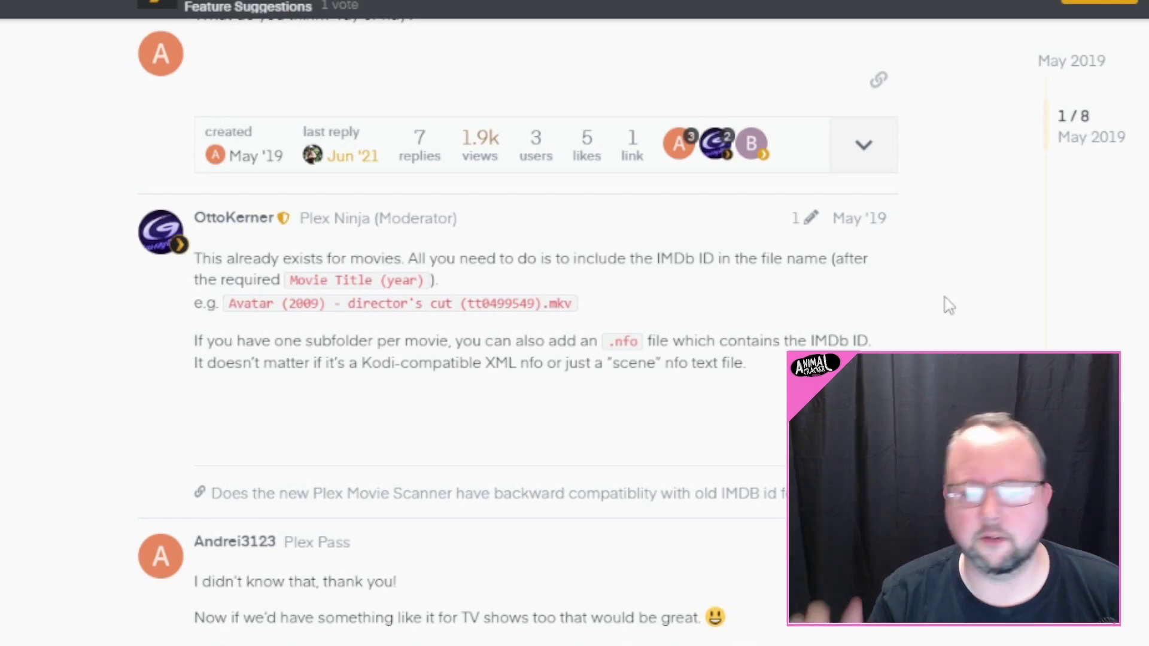
scroll(514, 335, up, 1)
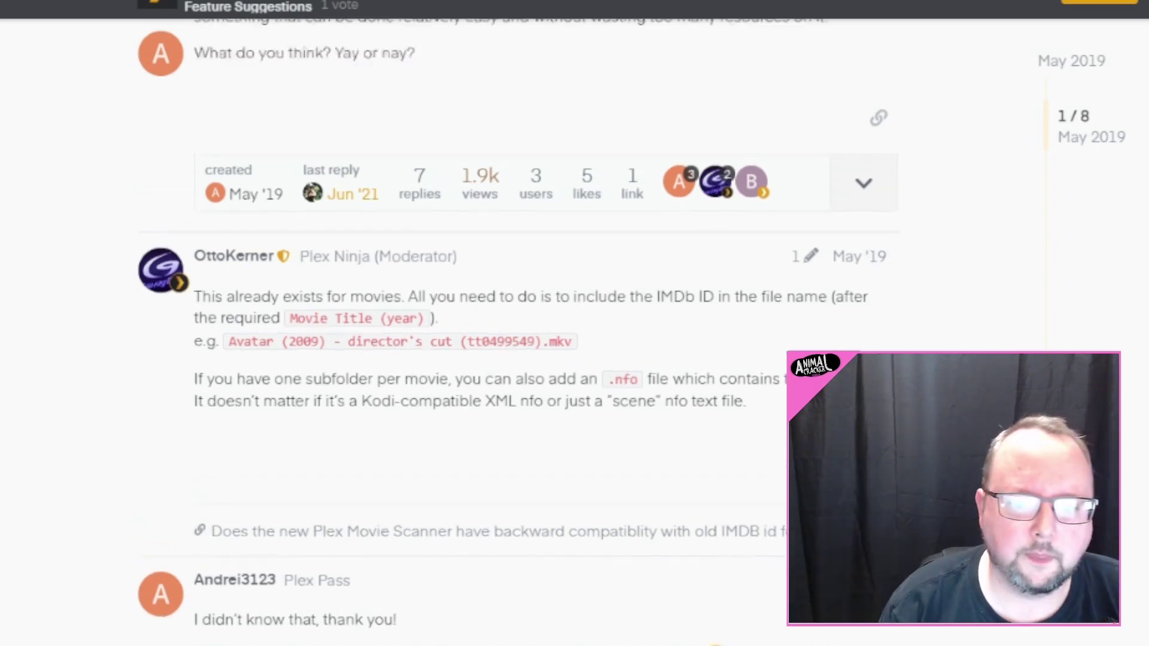
scroll(515, 335, up, 3)
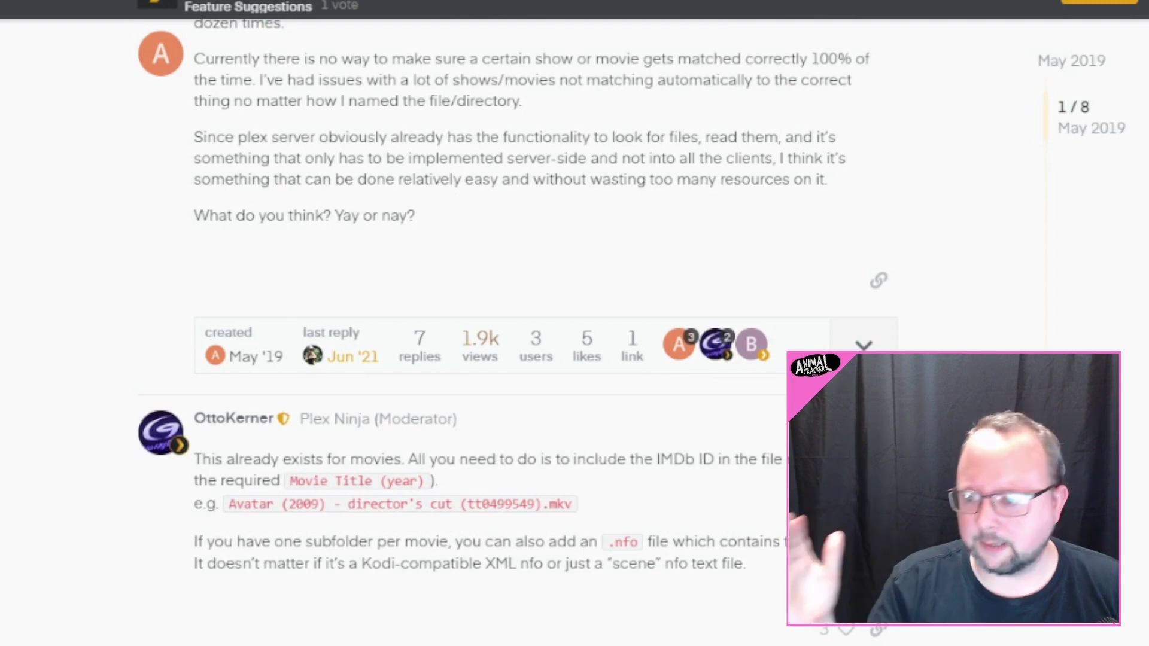
scroll(515, 335, up, 7)
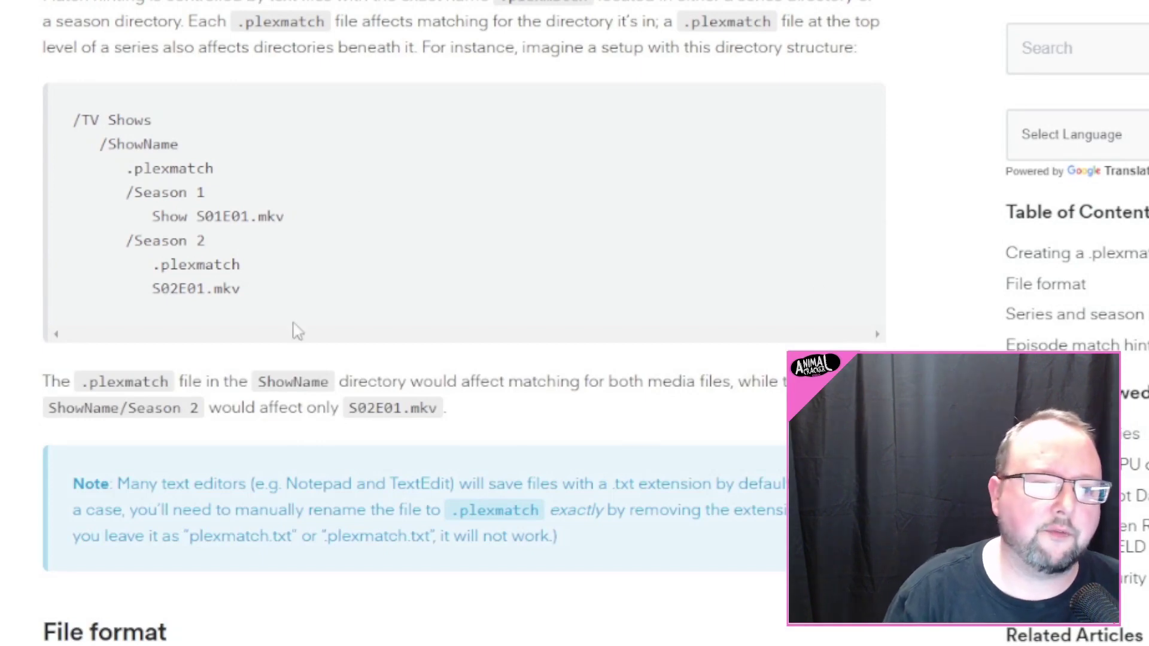
Step: Review the introduction of the Match Hinting for TV Series article and highlight the required file name .plexmatch
scroll(4, 257, up, 3)
scroll(3, 264, up, 3)
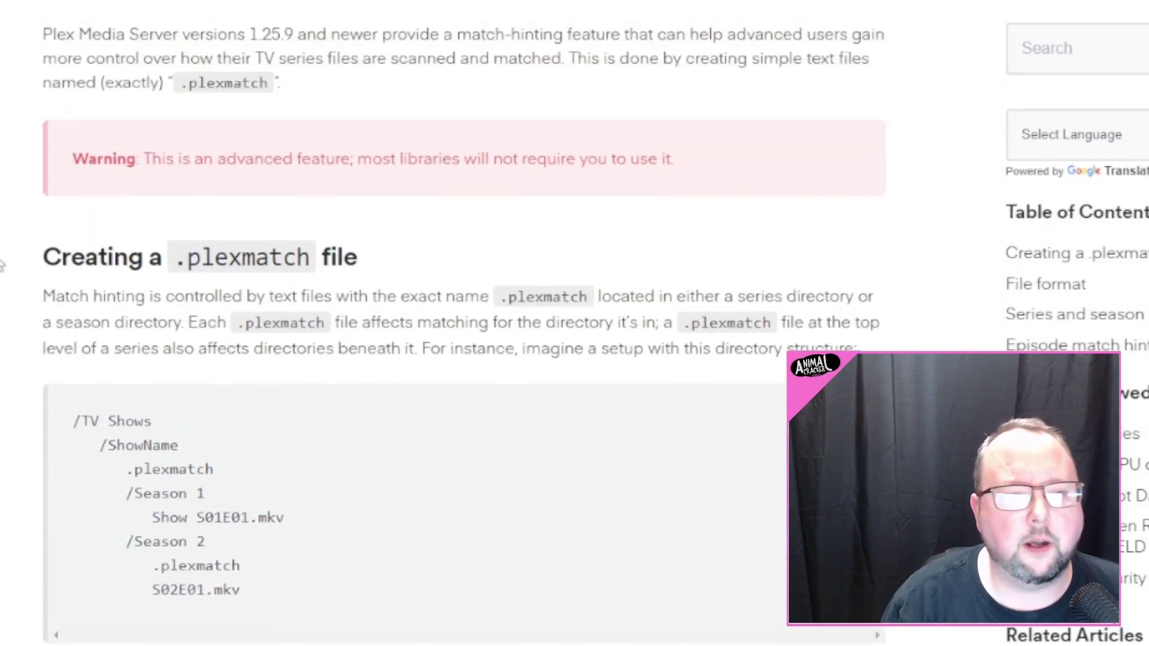
scroll(3, 264, down, 3)
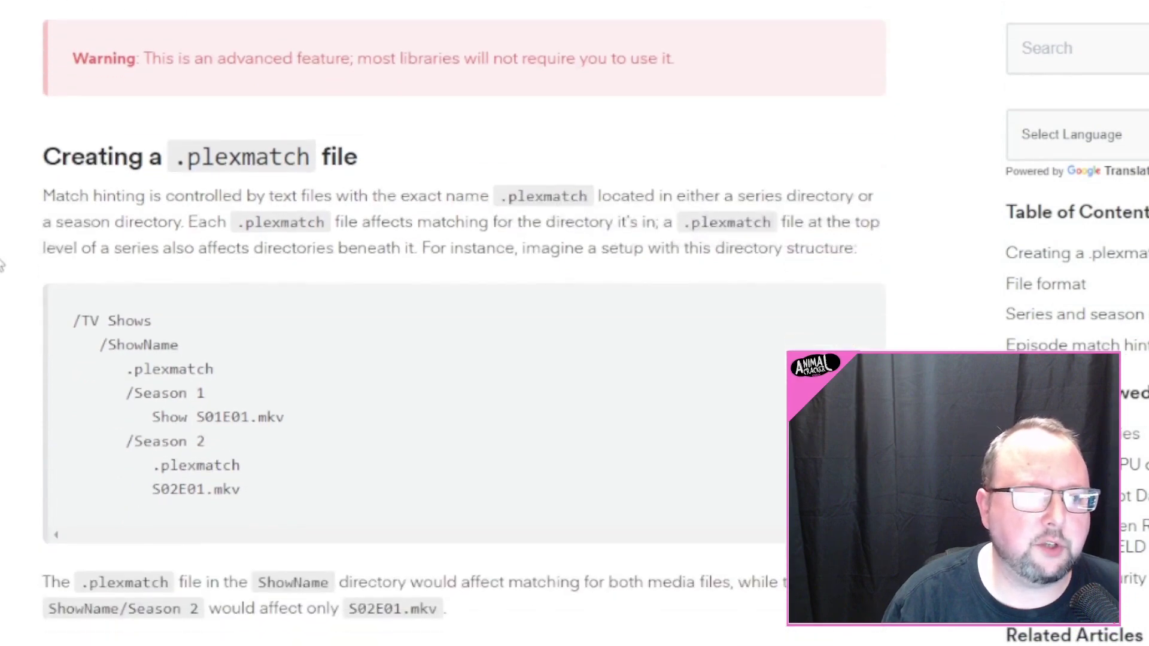
scroll(2, 264, up, 3)
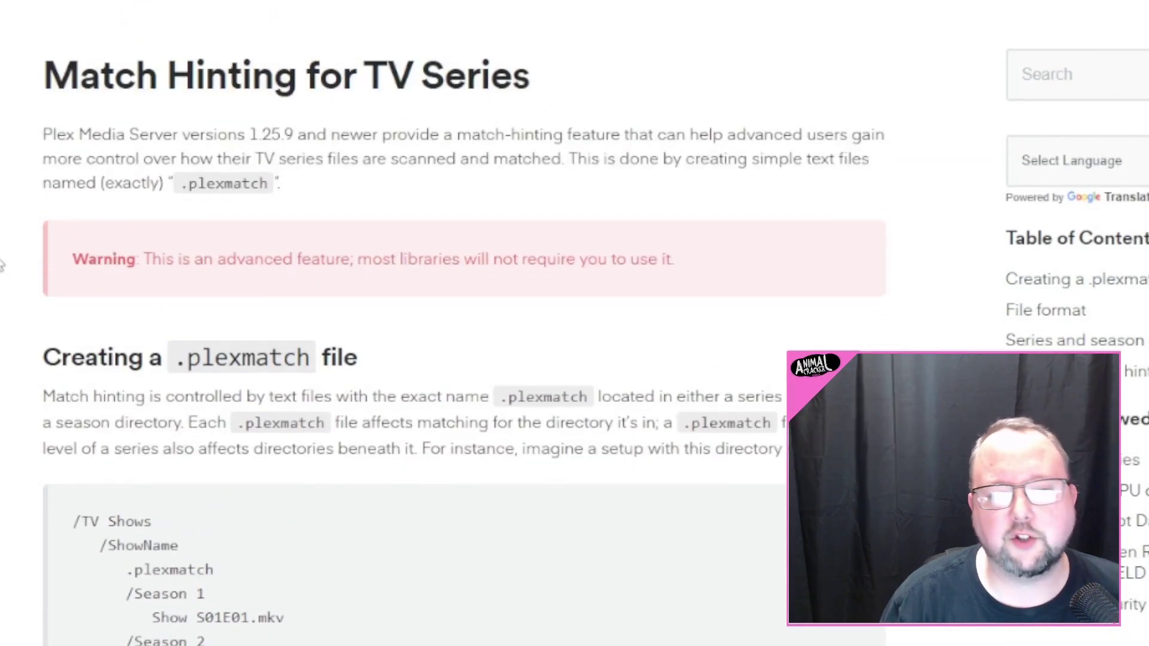
scroll(2, 264, down, 2)
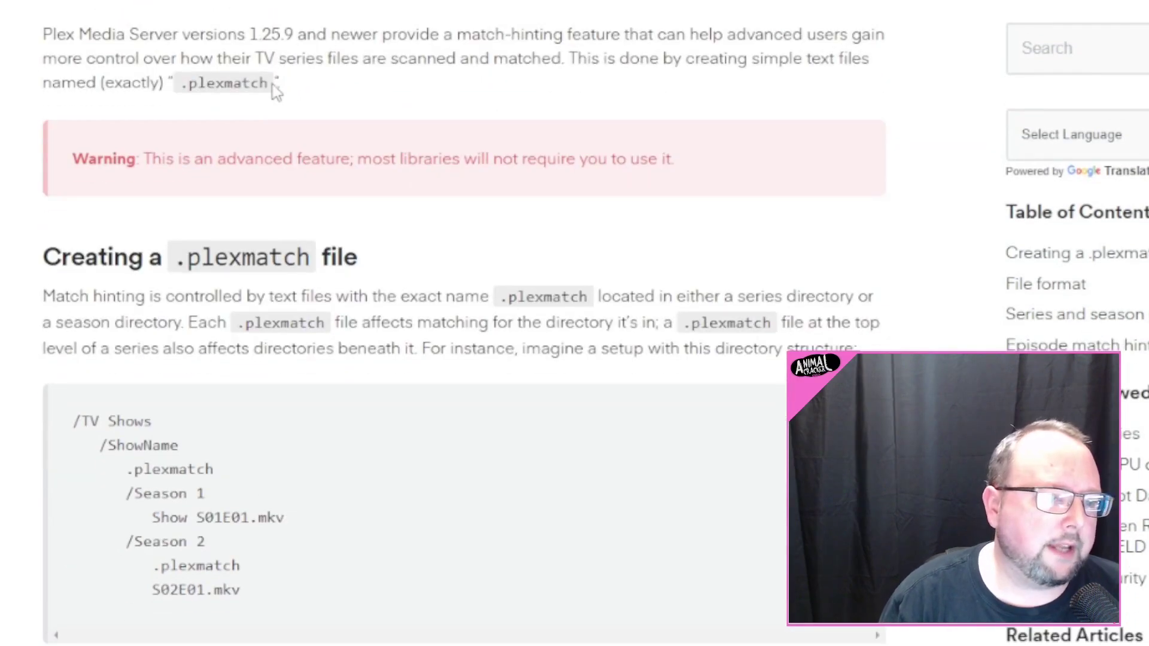
drag(271, 84, 181, 82)
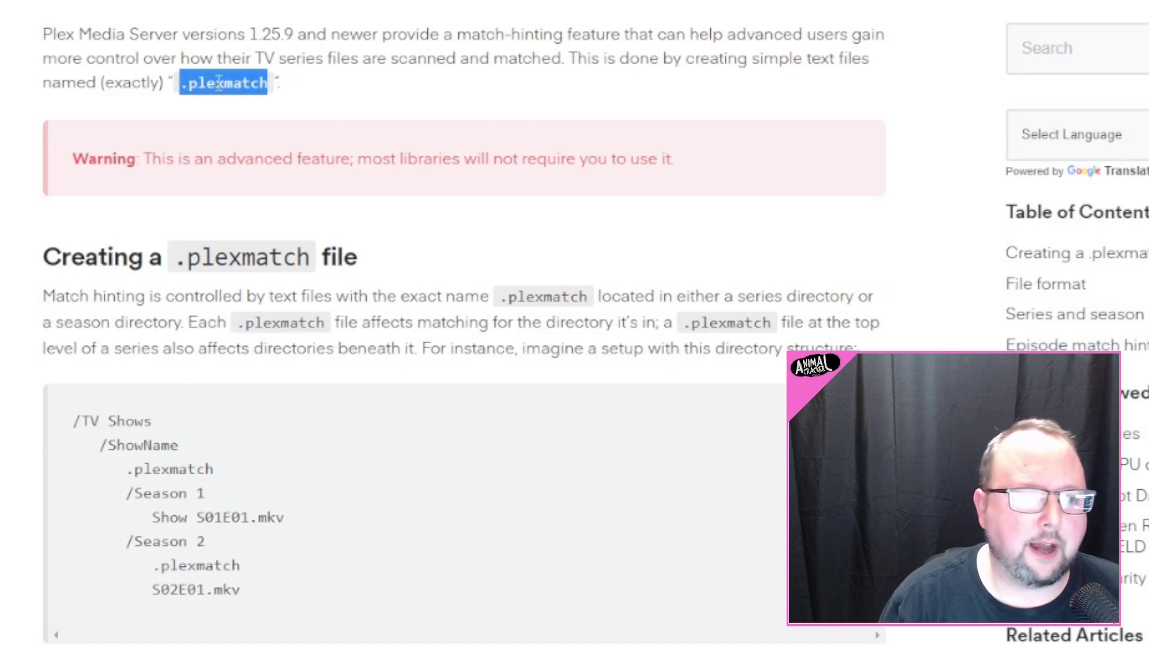
Step: Examine the article's TV Shows folder example, highlighting .plexmatch under ShowName, and read on to the supported match hints
scroll(533, 270, down, 3)
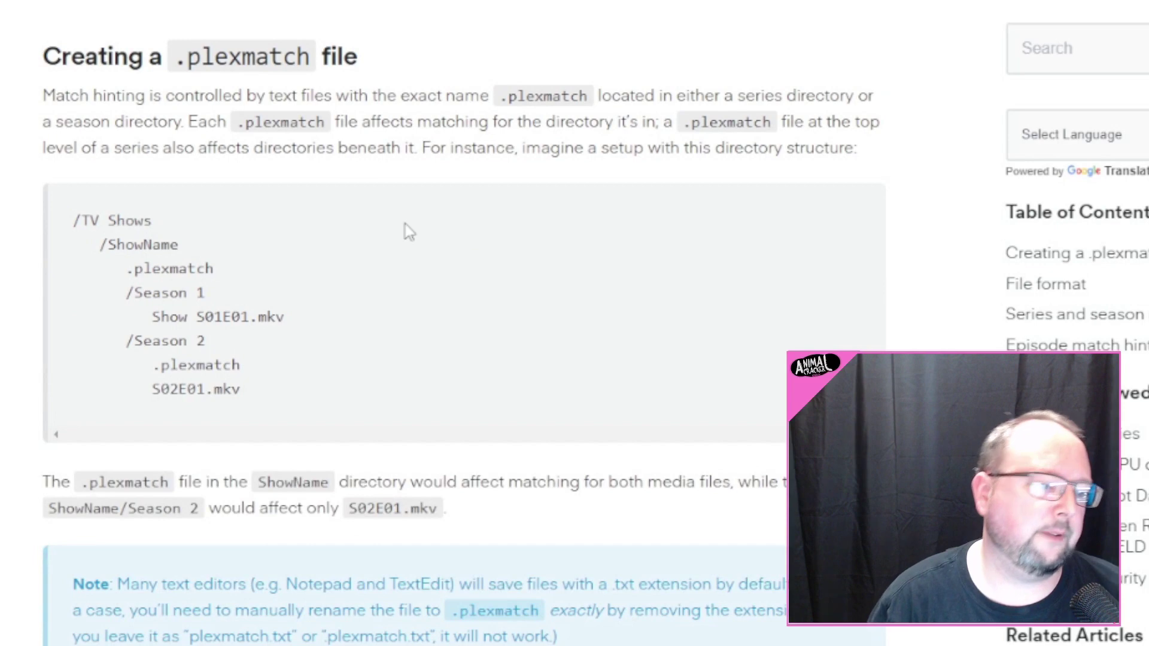
drag(206, 258, 123, 270)
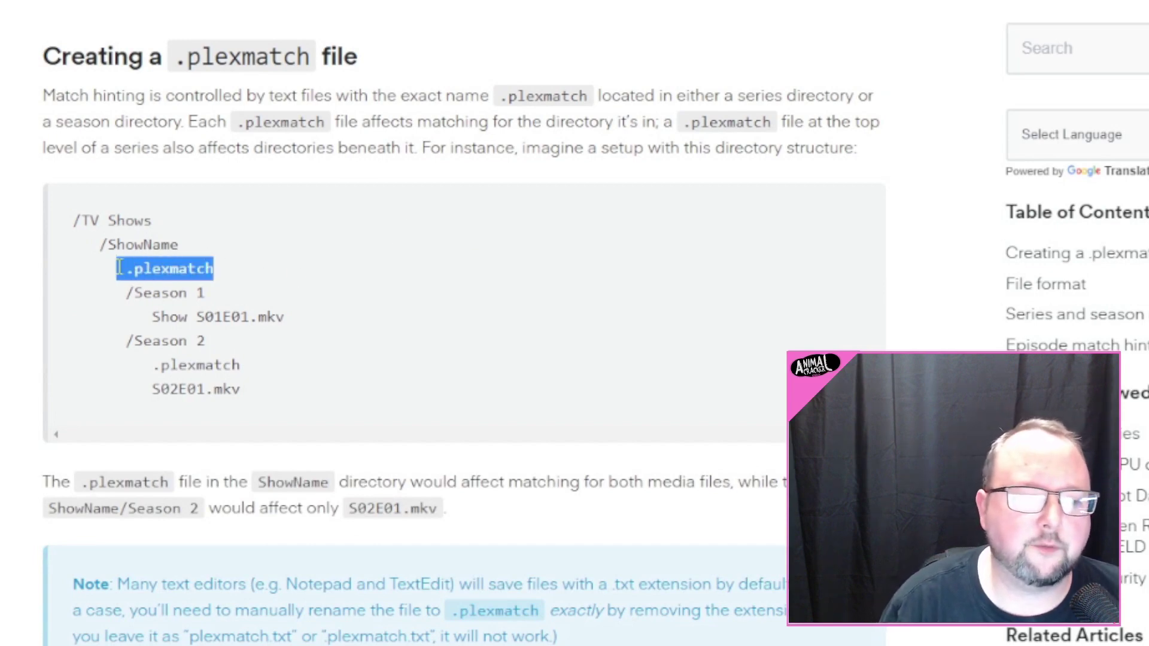
click(439, 281)
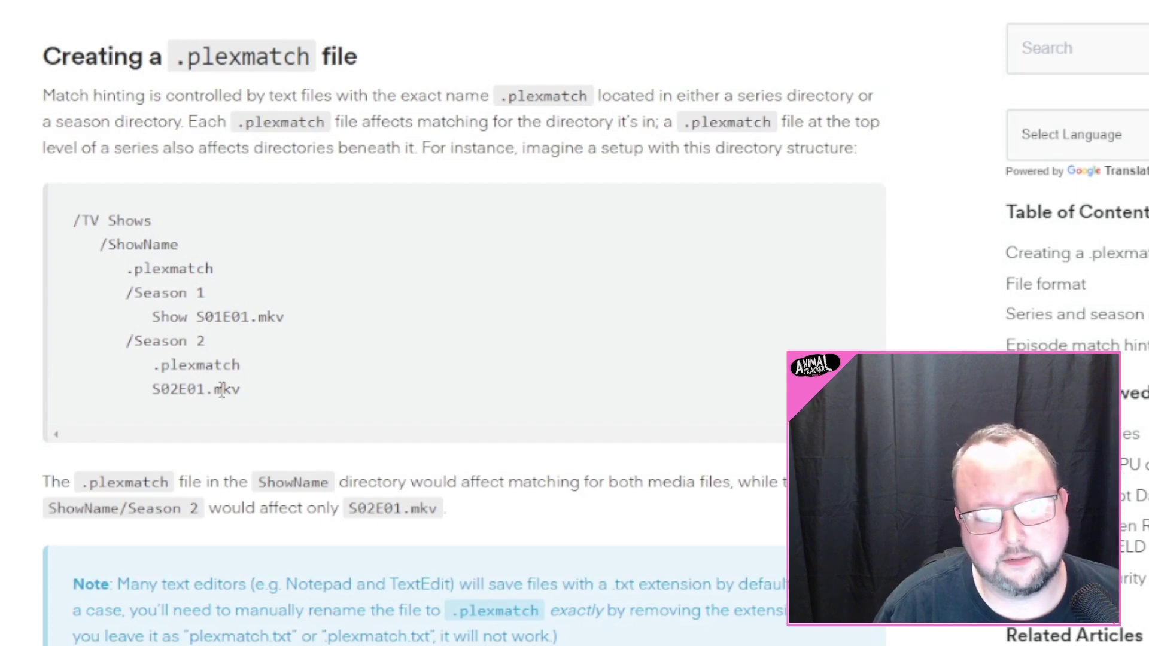
drag(241, 390, 251, 366)
click(417, 359)
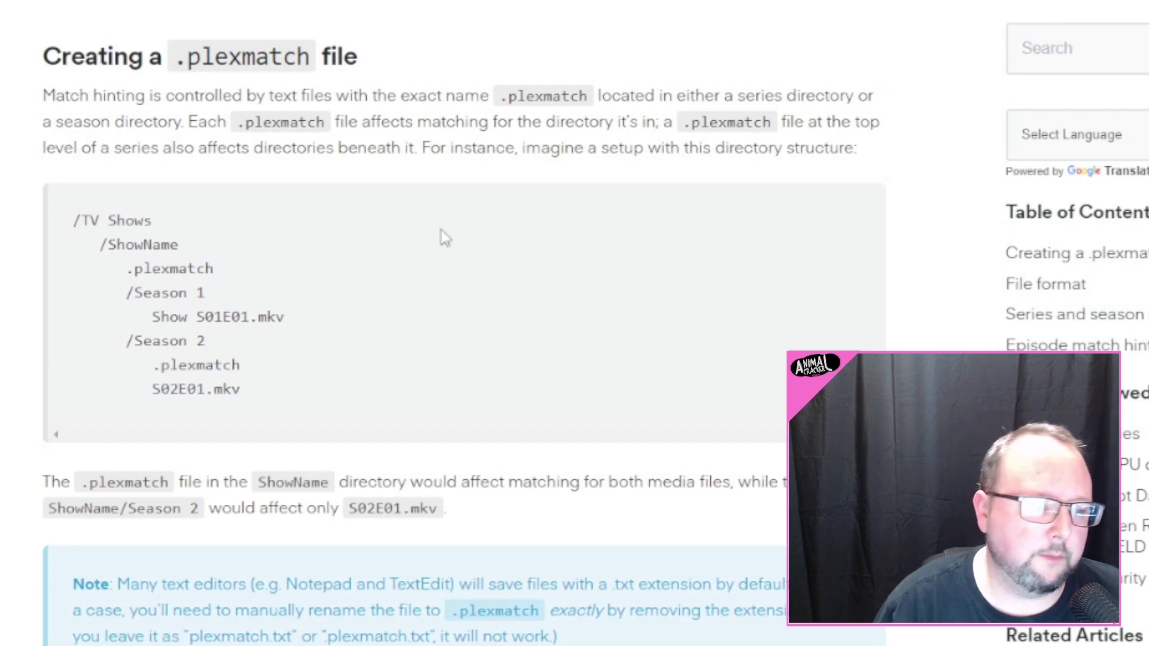
scroll(649, 460, down, 10)
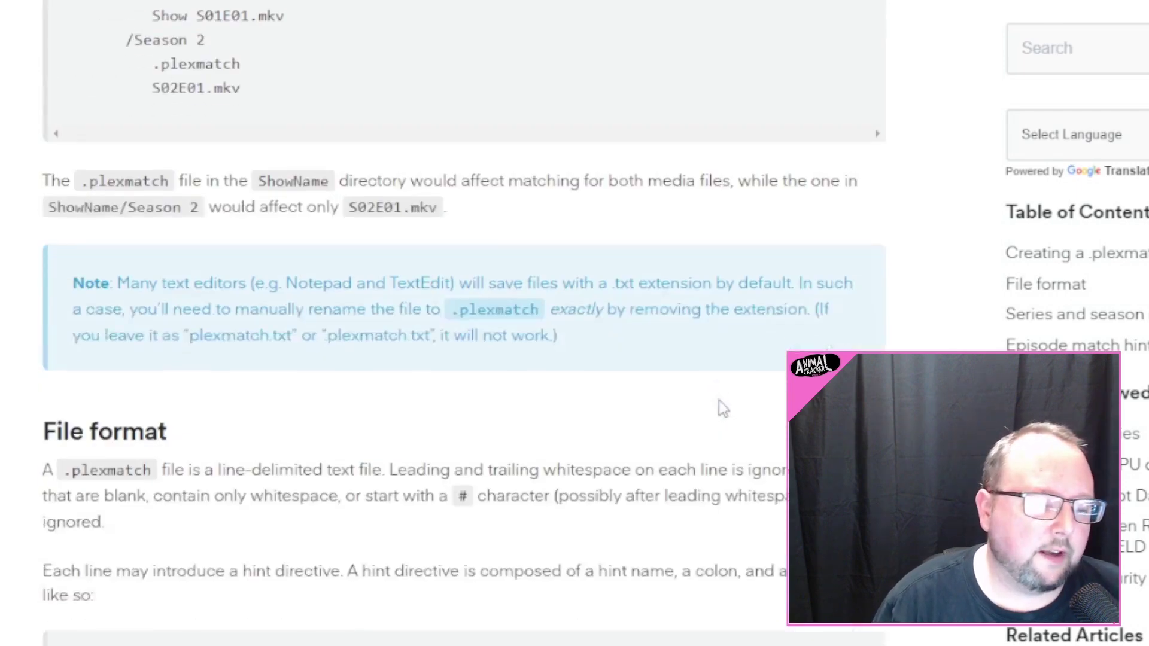
scroll(719, 374, down, 8)
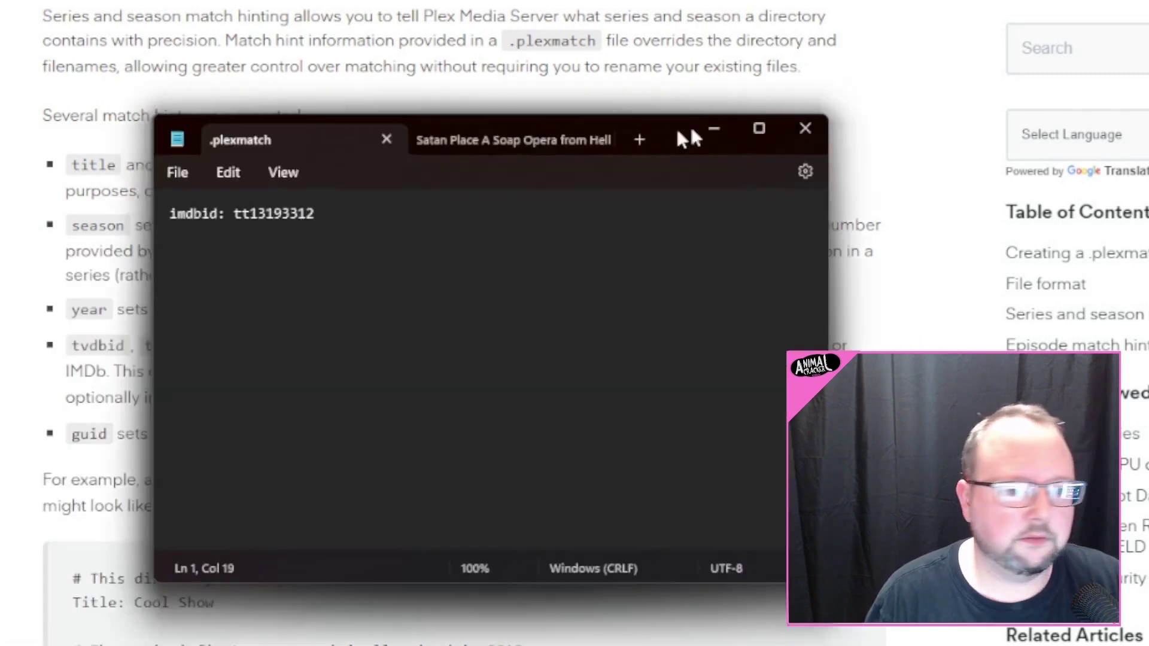
Step: Place the Notepad window beside the match hints list, close the Satan Place file, and highlight imdbid: in .plexmatch
drag(687, 135, 1063, 65)
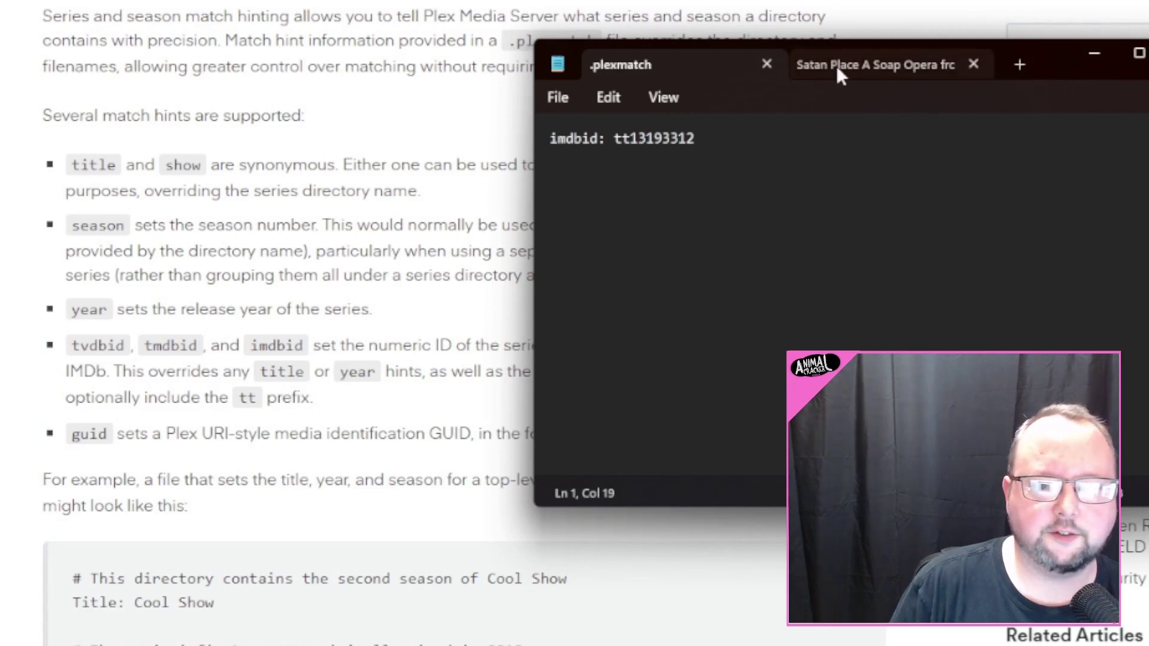
click(973, 64)
drag(1007, 60, 1148, 229)
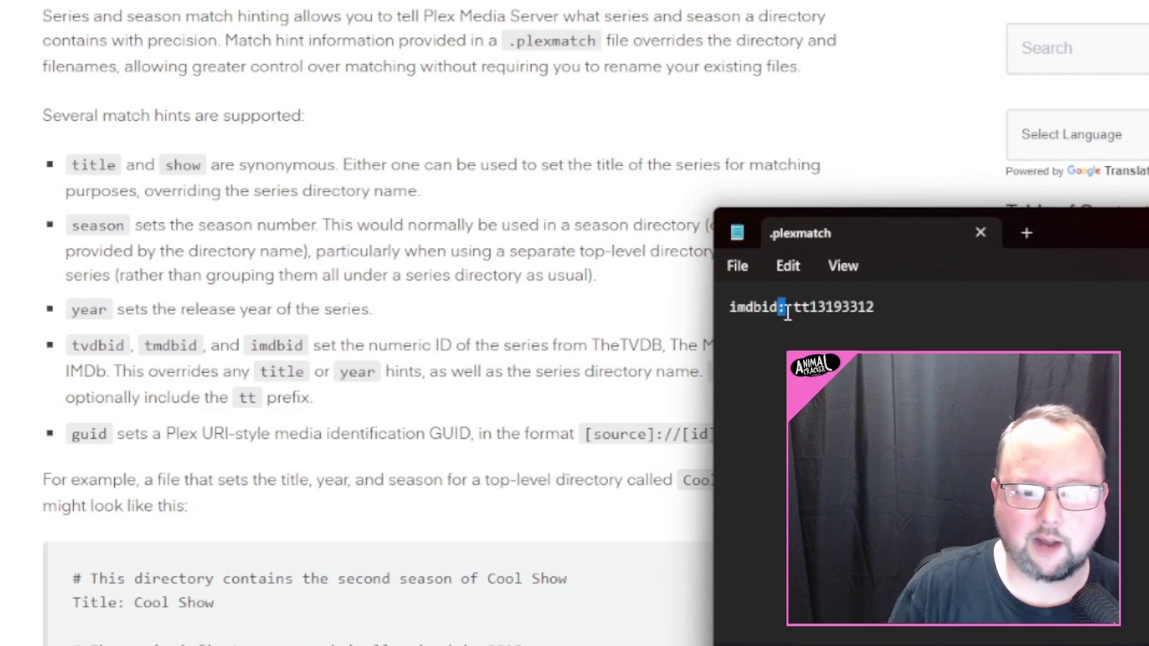
drag(786, 308, 727, 314)
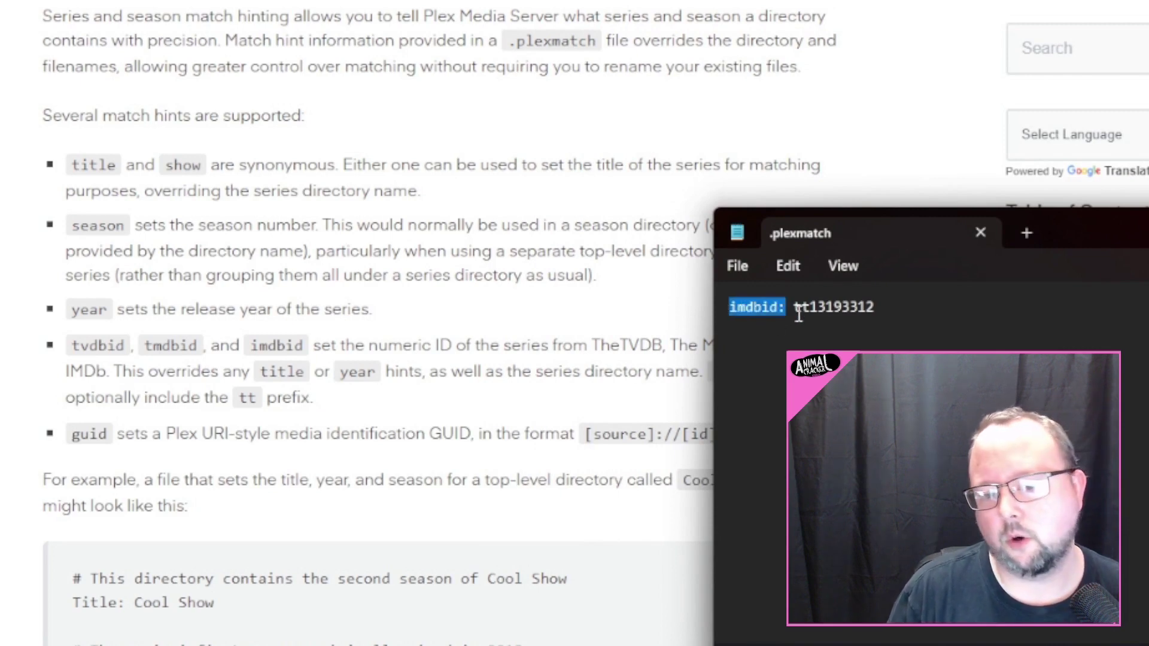
Step: Highlight the ID tt13193312 in .plexmatch, and read the article's CoolShowSecondSeason example down to Episode match hinting
drag(796, 310, 916, 315)
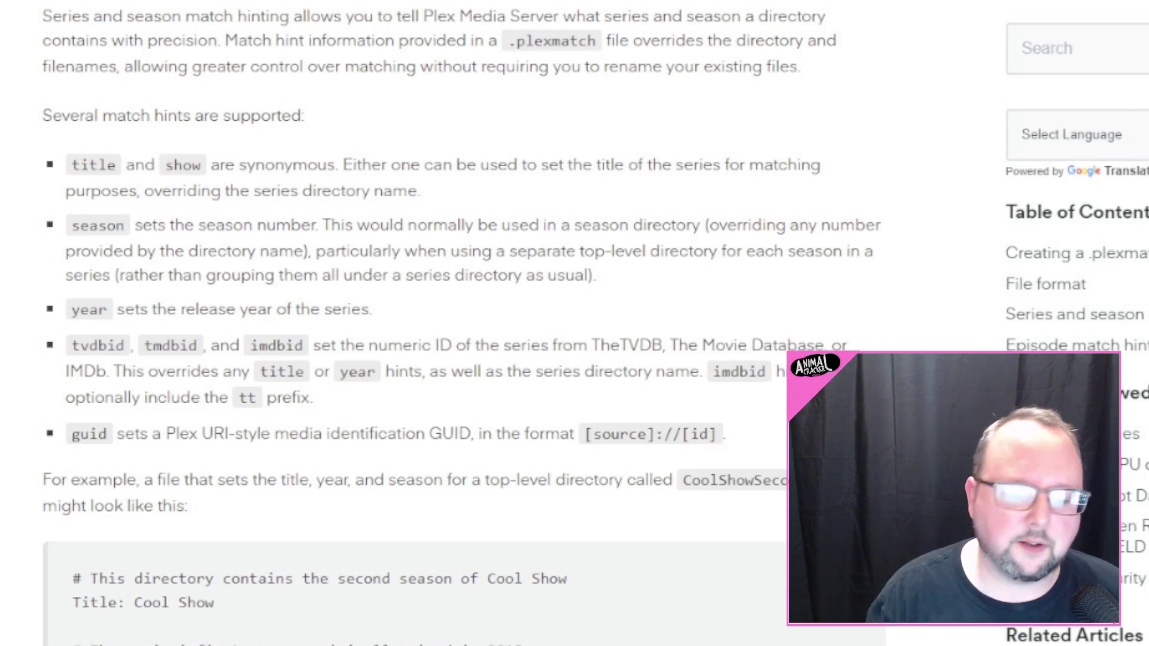
scroll(455, 324, down, 5)
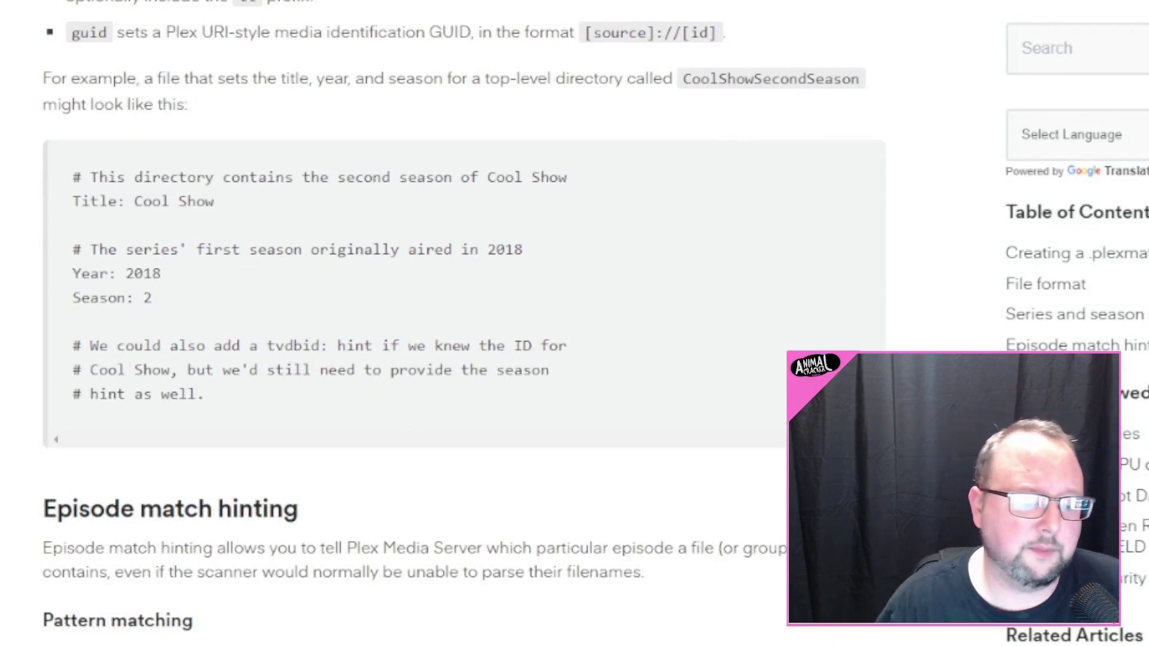
scroll(450, 234, down, 6)
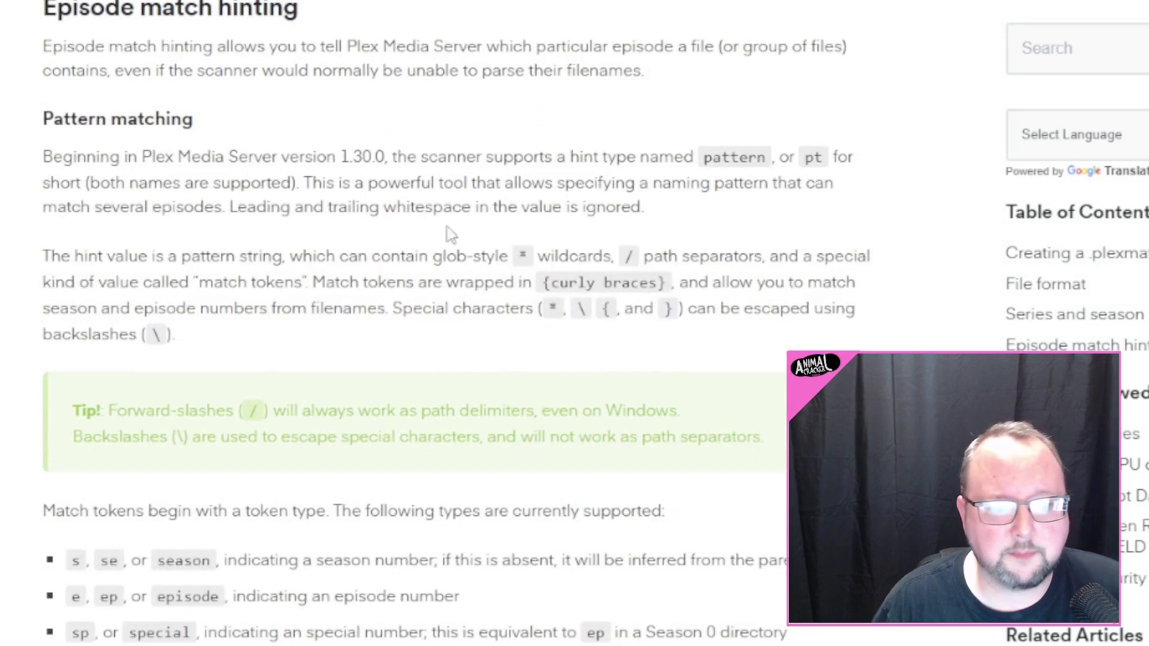
Step: Review the Pattern matching section's match tokens and additional parameters, highlighting the +[offset] and -[offset] formats
scroll(455, 240, down, 8)
scroll(489, 186, up, 1)
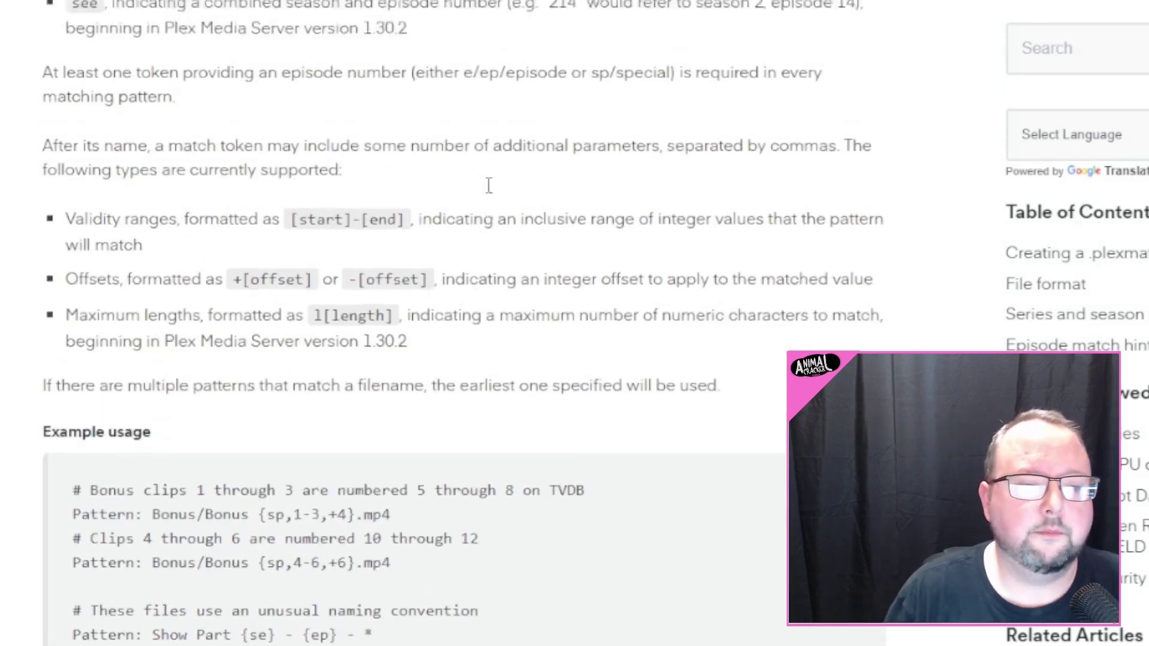
scroll(489, 185, up, 2)
scroll(477, 220, down, 2)
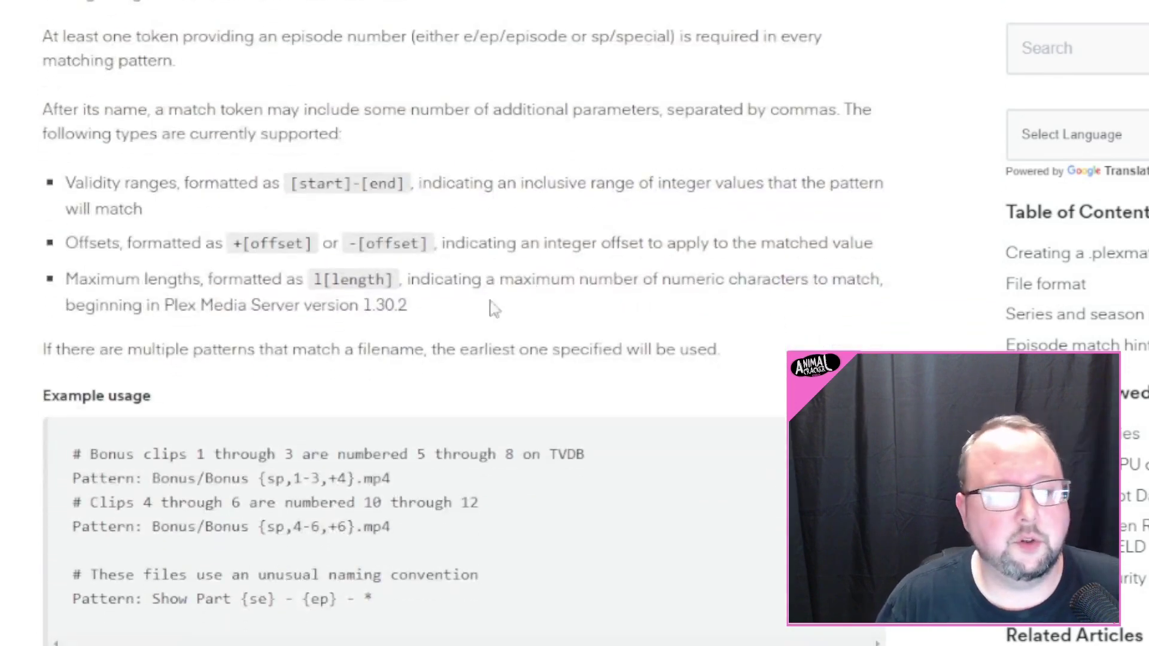
drag(171, 246, 485, 244)
click(740, 248)
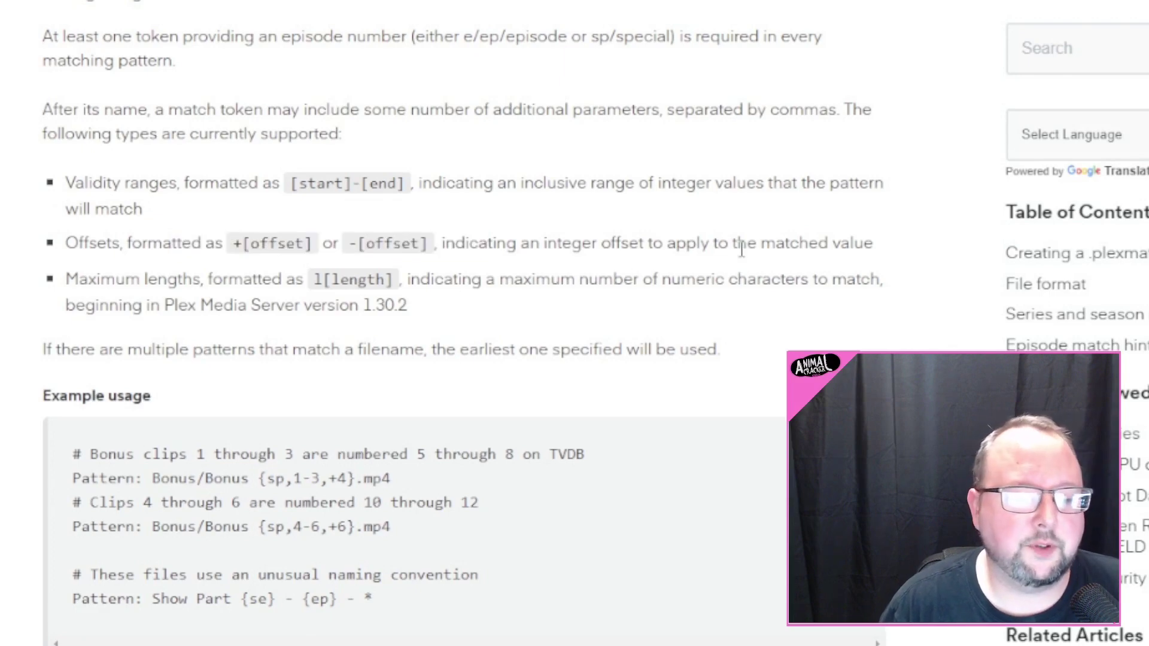
Step: Highlight "clips 1 through 3", "5 through 8" and sp,4-6,+6 in the pattern matching Example usage block
scroll(741, 249, down, 3)
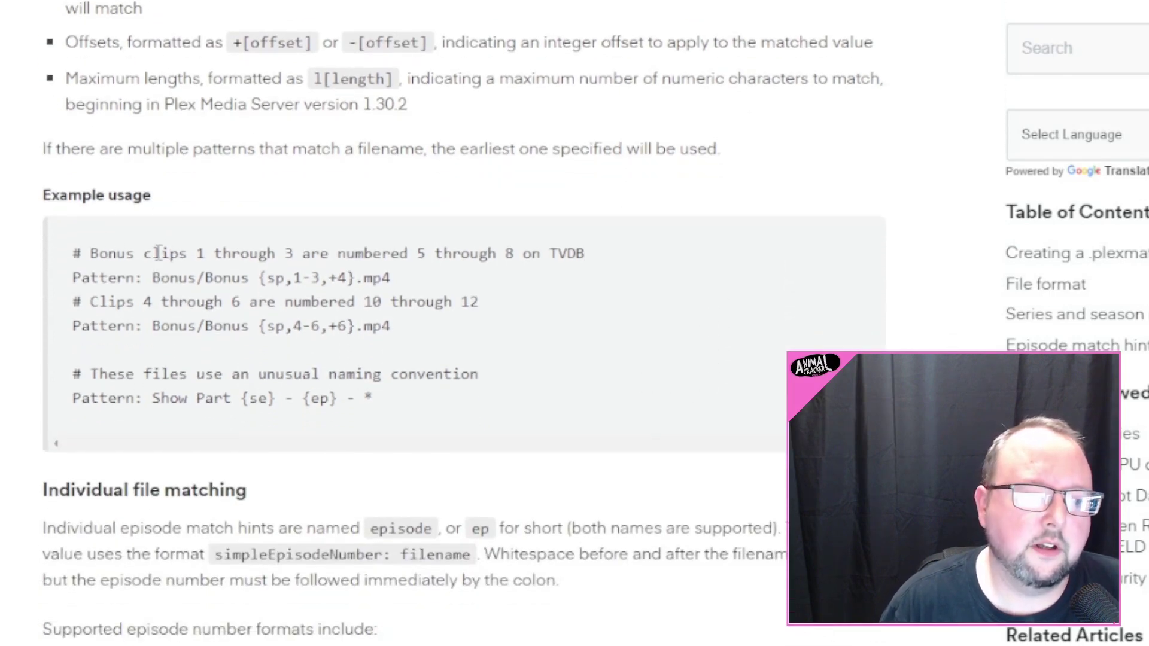
drag(146, 253, 305, 254)
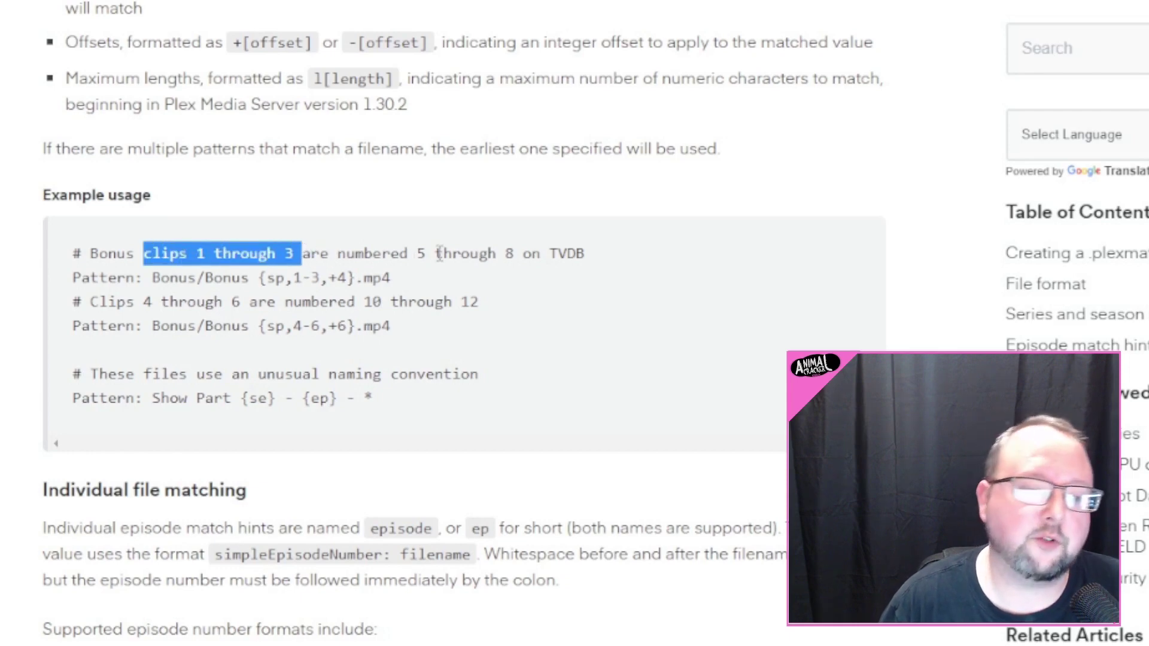
click(421, 252)
drag(422, 252, 513, 252)
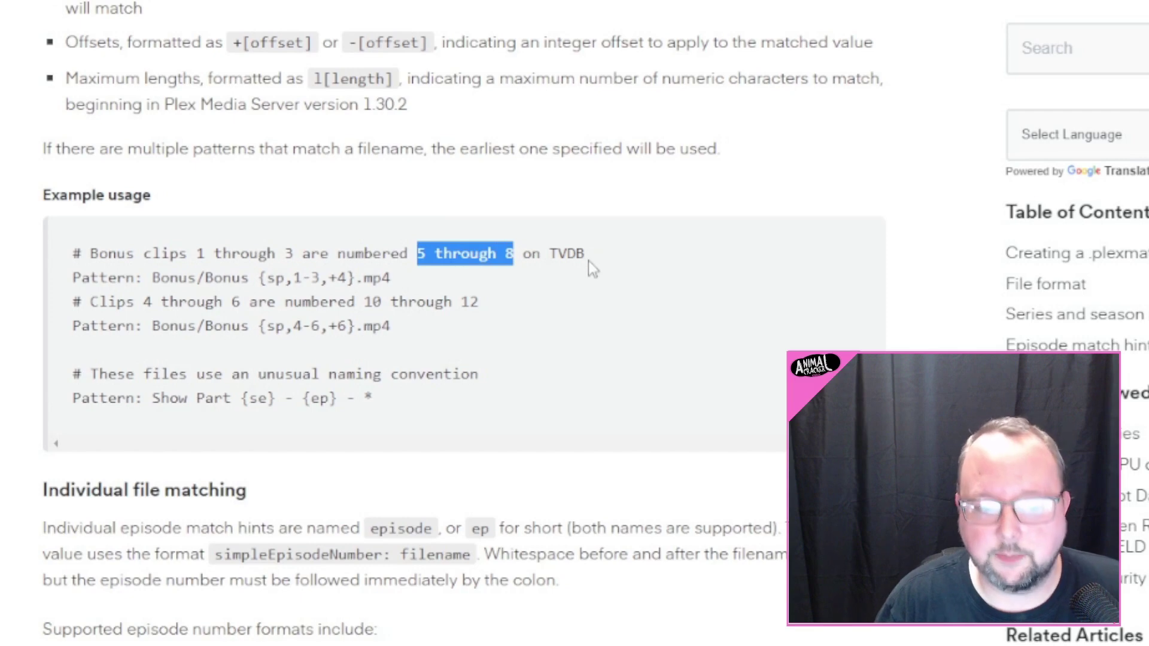
click(516, 279)
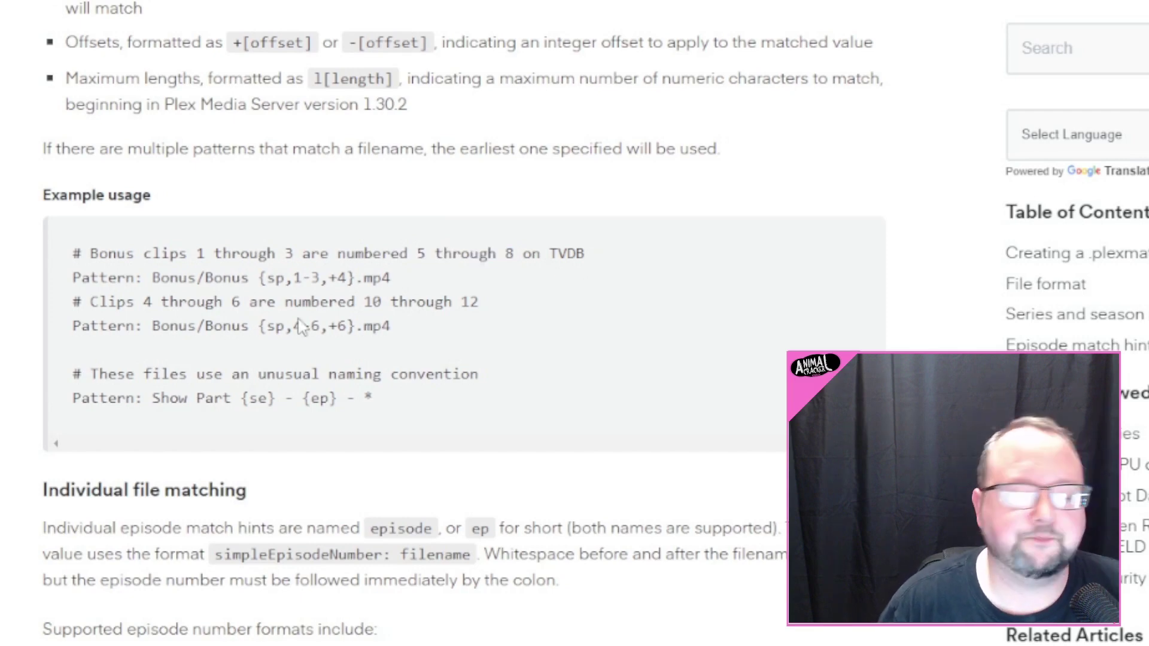
drag(267, 326, 353, 321)
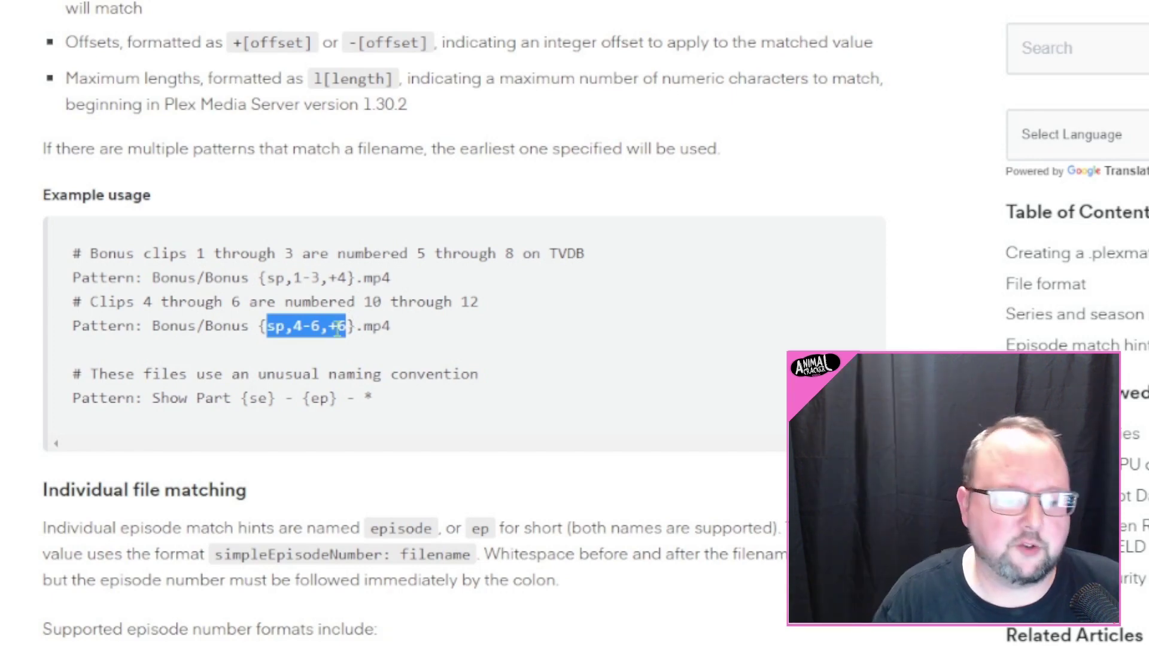
Step: Examine the Individual file matching section, covering the supported episode number formats, the episode hint examples and the closing path tip
scroll(395, 320, down, 4)
scroll(395, 320, down, 4)
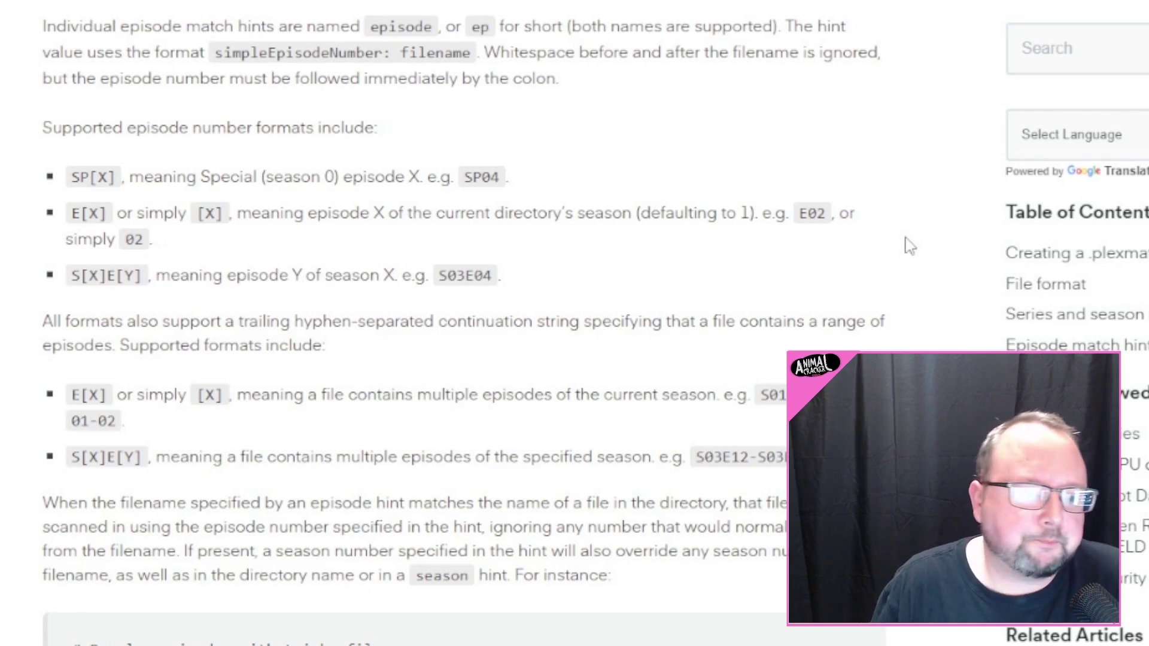
scroll(910, 245, down, 2)
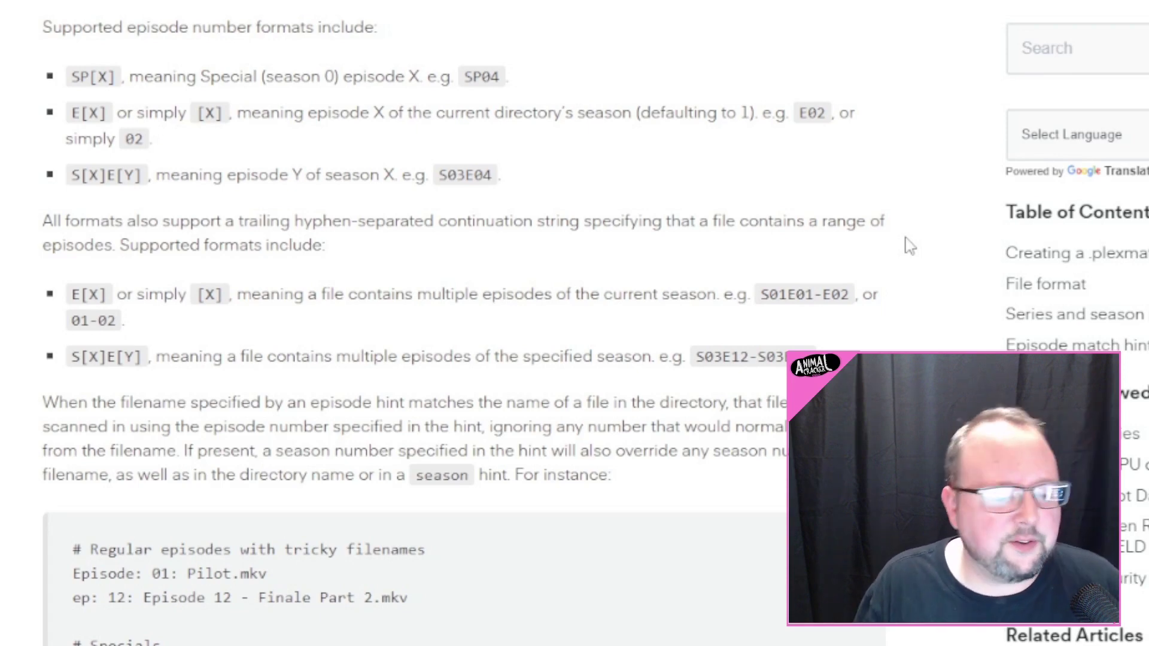
scroll(909, 245, down, 15)
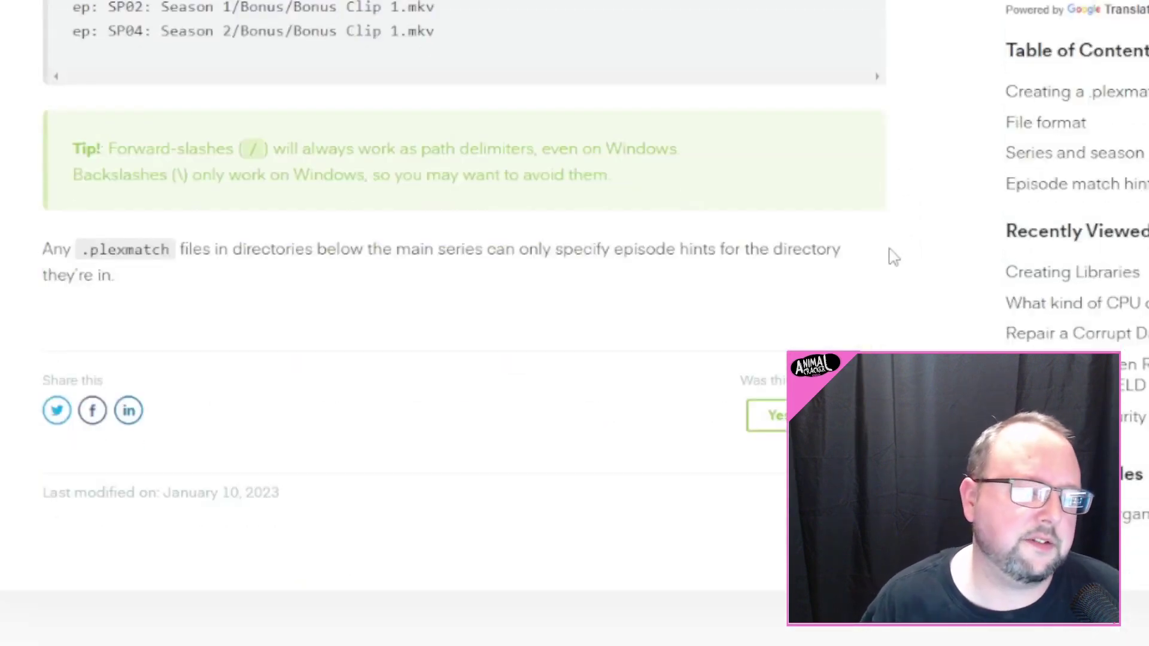
scroll(886, 276, up, 8)
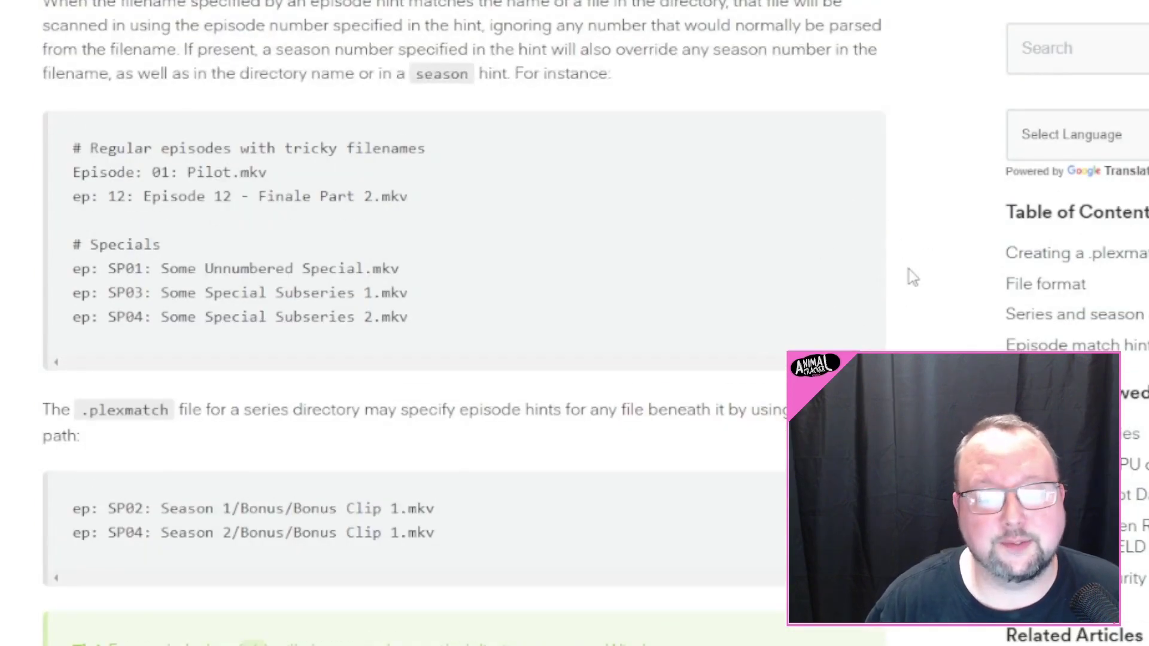
Step: Return to the note about text editors adding a .txt extension and highlight the exact file name .plexmatch
scroll(1009, 309, up, 1)
scroll(1011, 309, up, 15)
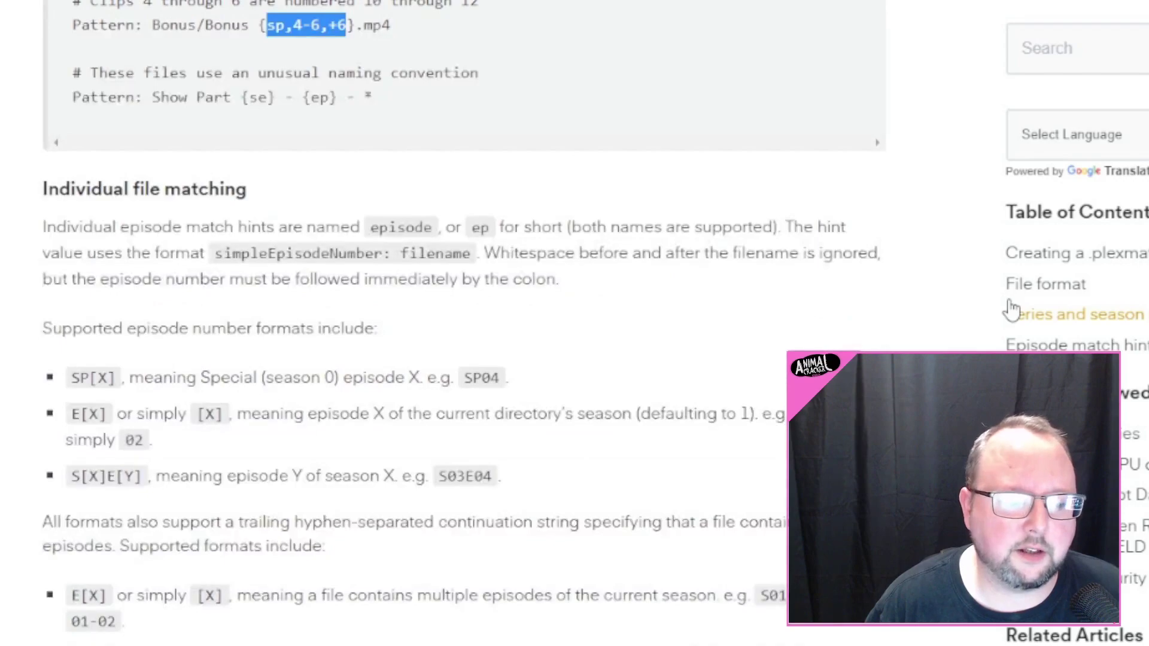
scroll(1011, 309, up, 12)
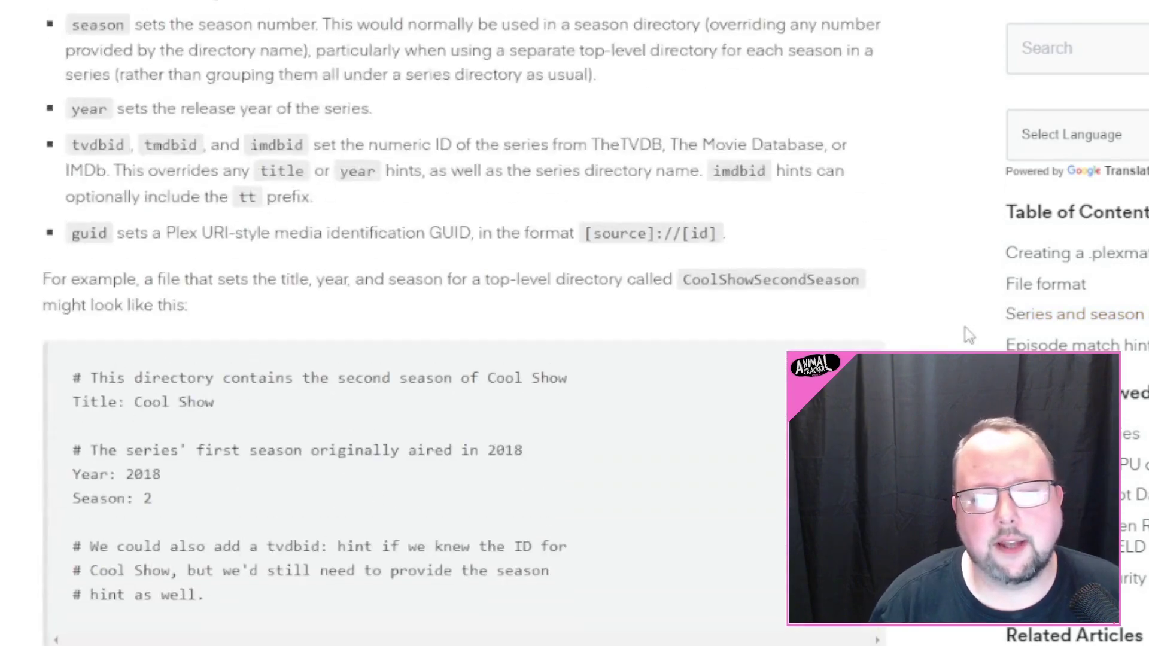
scroll(969, 326, up, 12)
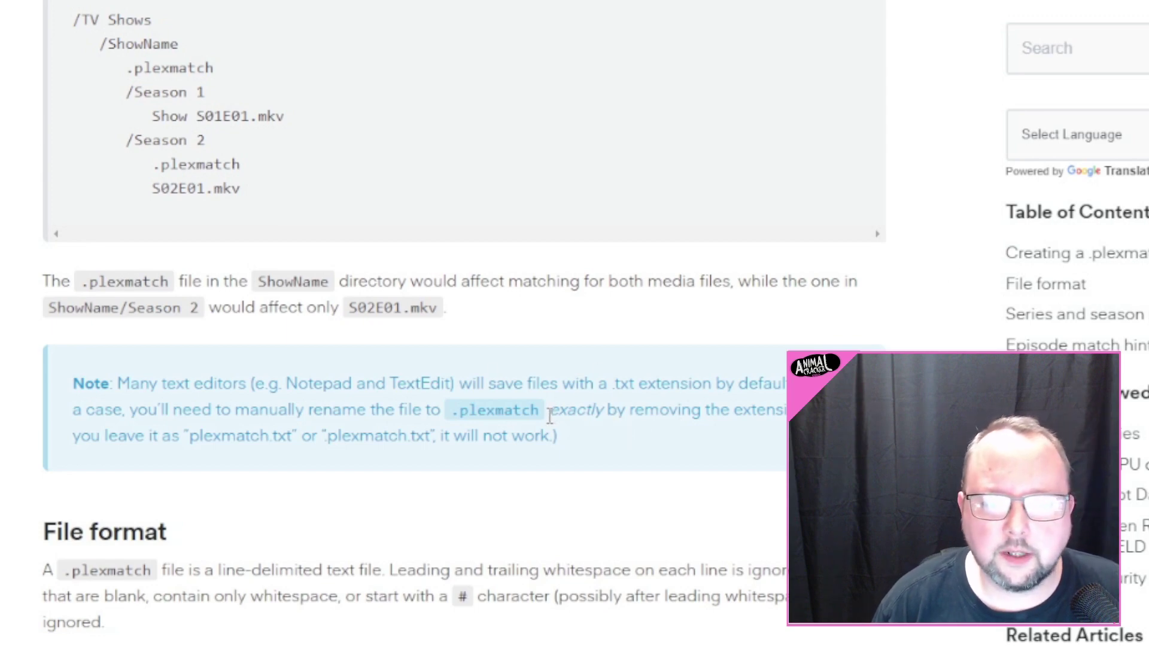
drag(540, 411, 459, 411)
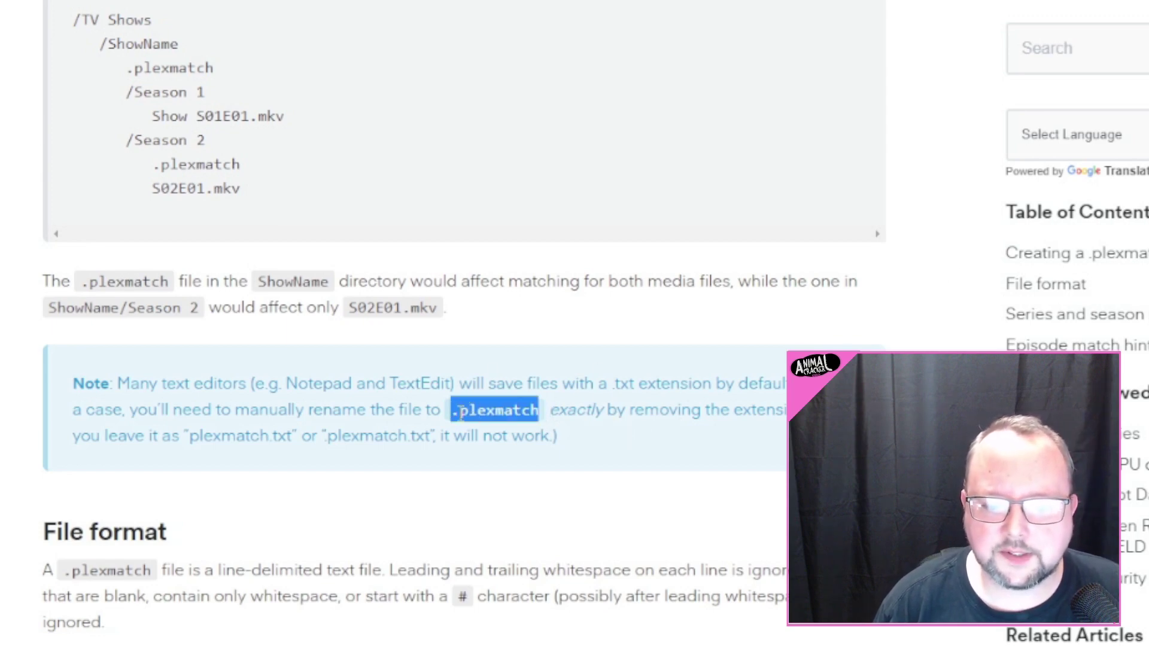
click(456, 411)
drag(539, 411, 450, 416)
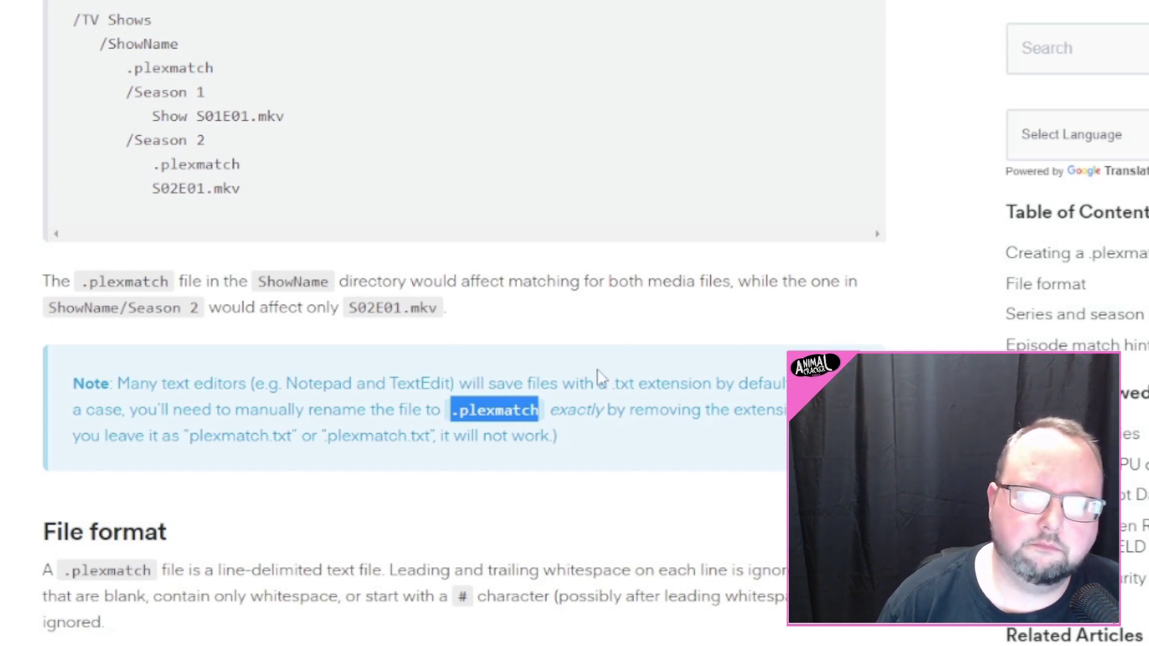
Step: Revisit the article's introduction and the folder structure example under Creating a .plexmatch file
scroll(623, 410, up, 10)
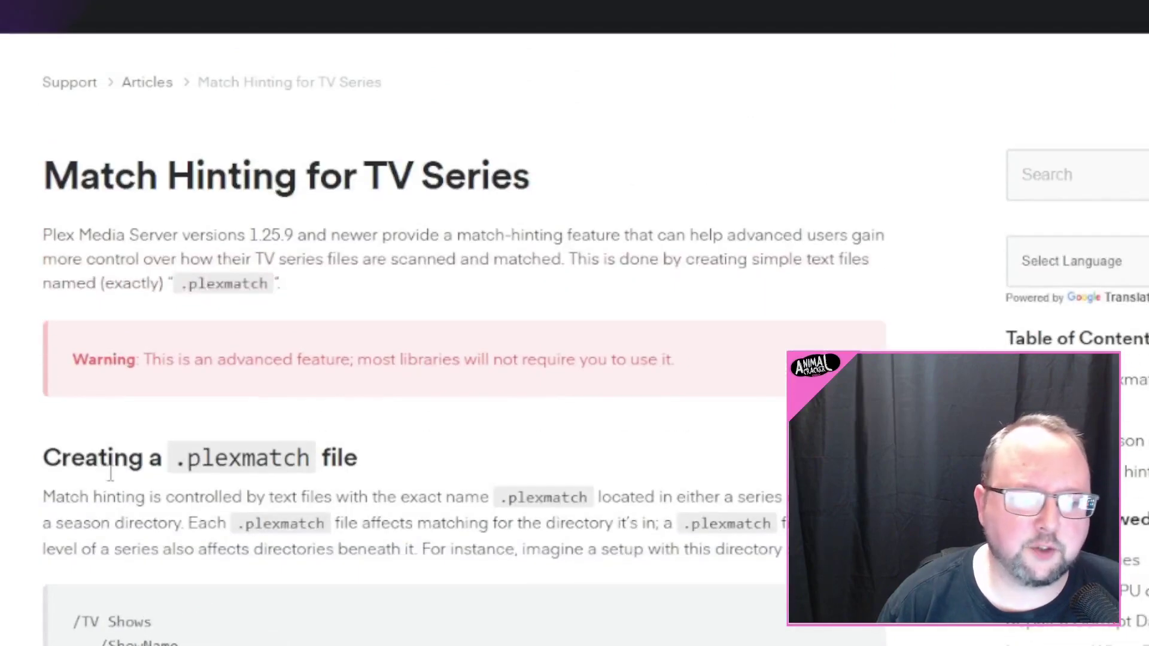
scroll(687, 422, down, 5)
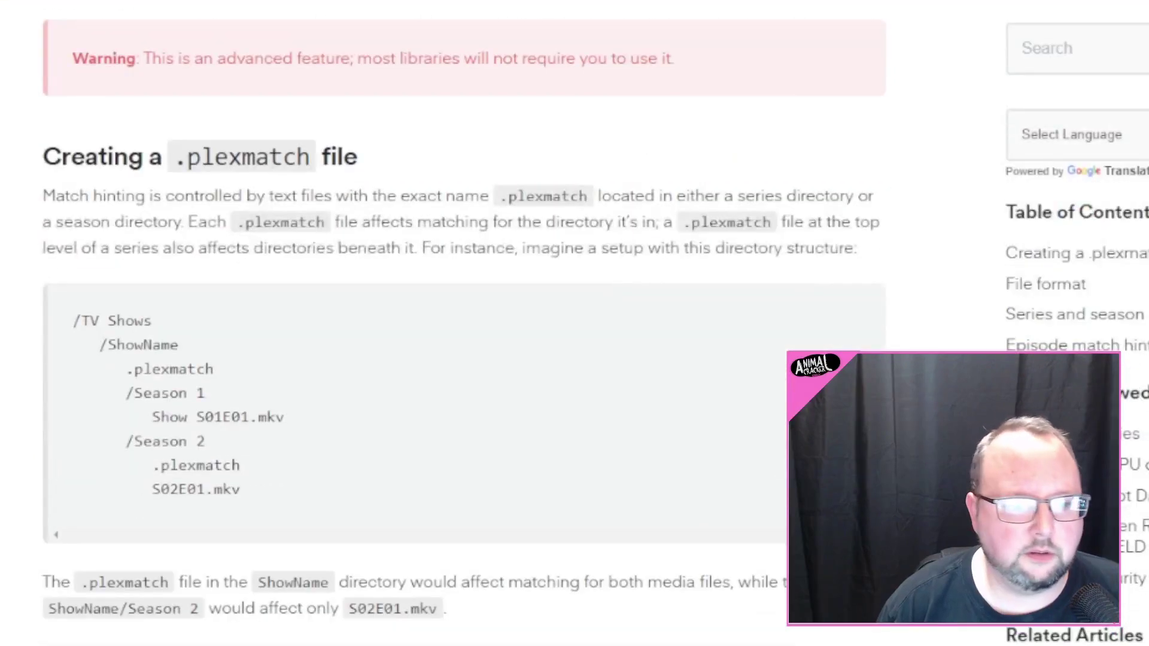
scroll(462, 325, down, 2)
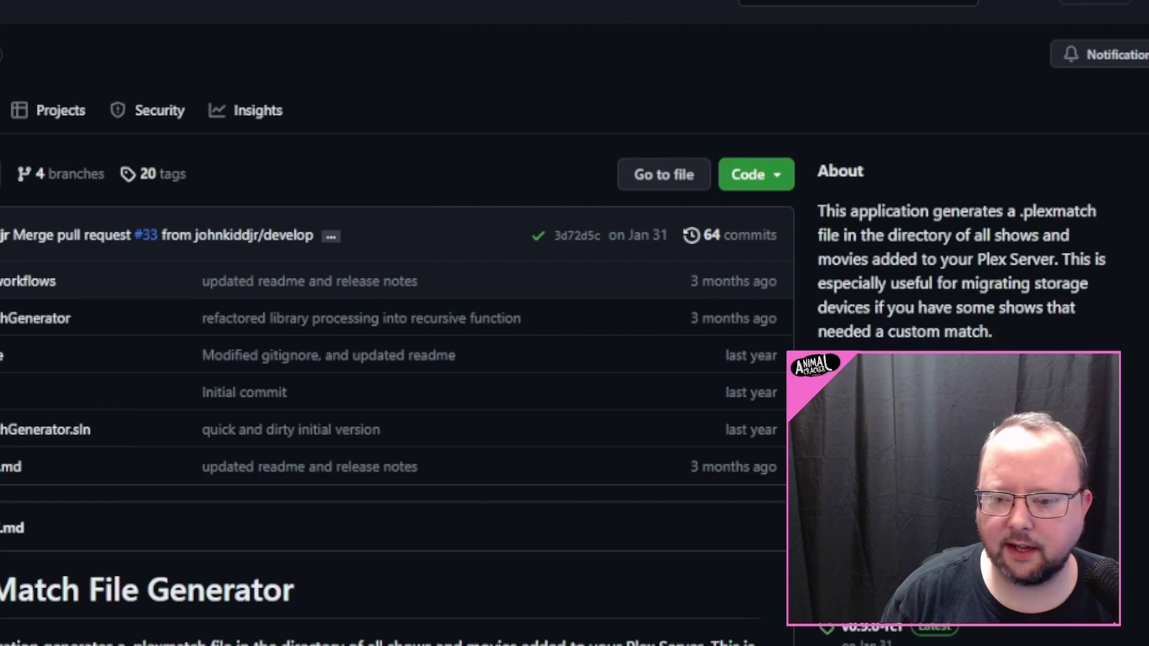
Step: Examine the Match File Generator readme on GitHub, from its required arguments to the command examples, and return to the repository overview
scroll(395, 318, down, 6)
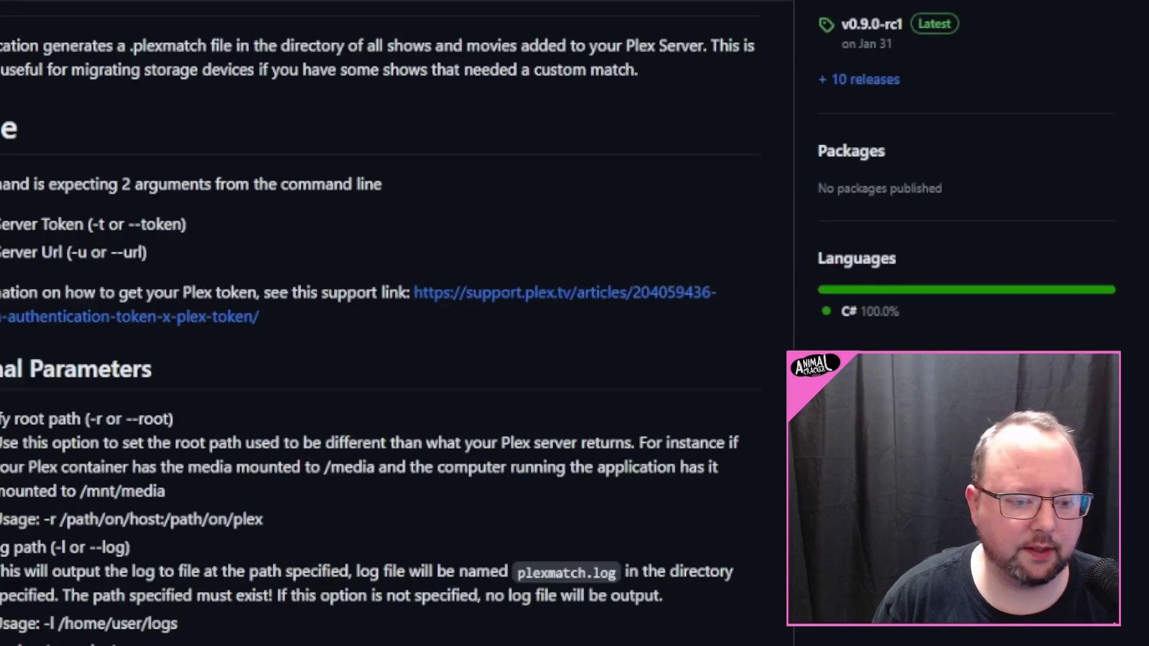
scroll(395, 323, down, 5)
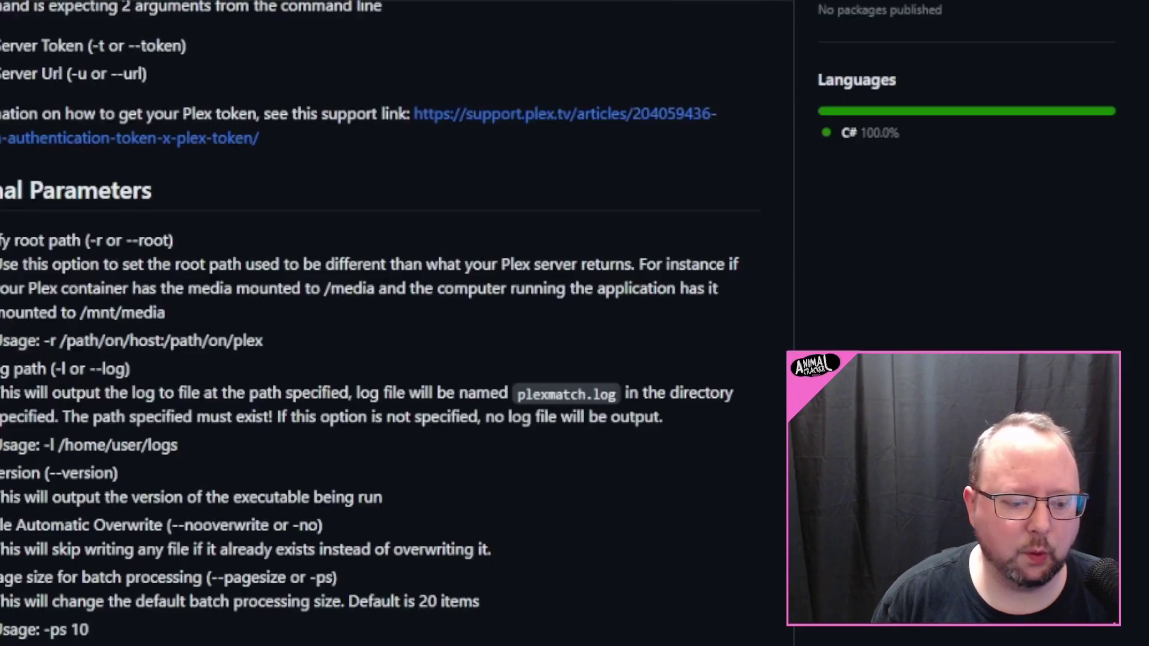
scroll(395, 324, down, 4)
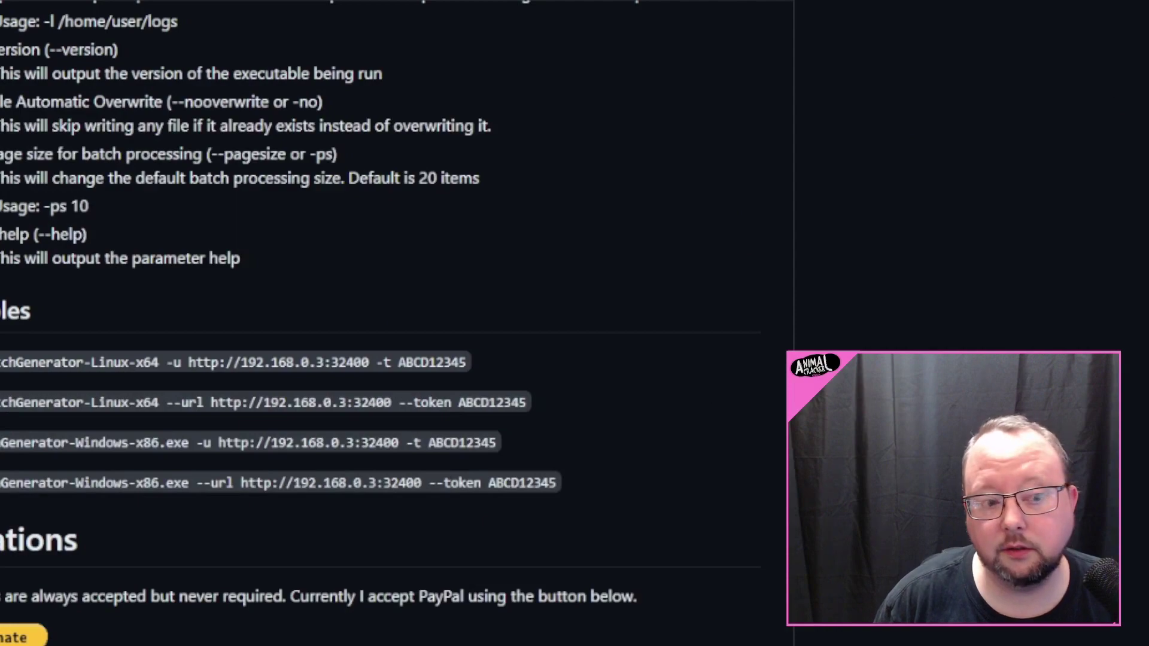
scroll(395, 324, up, 10)
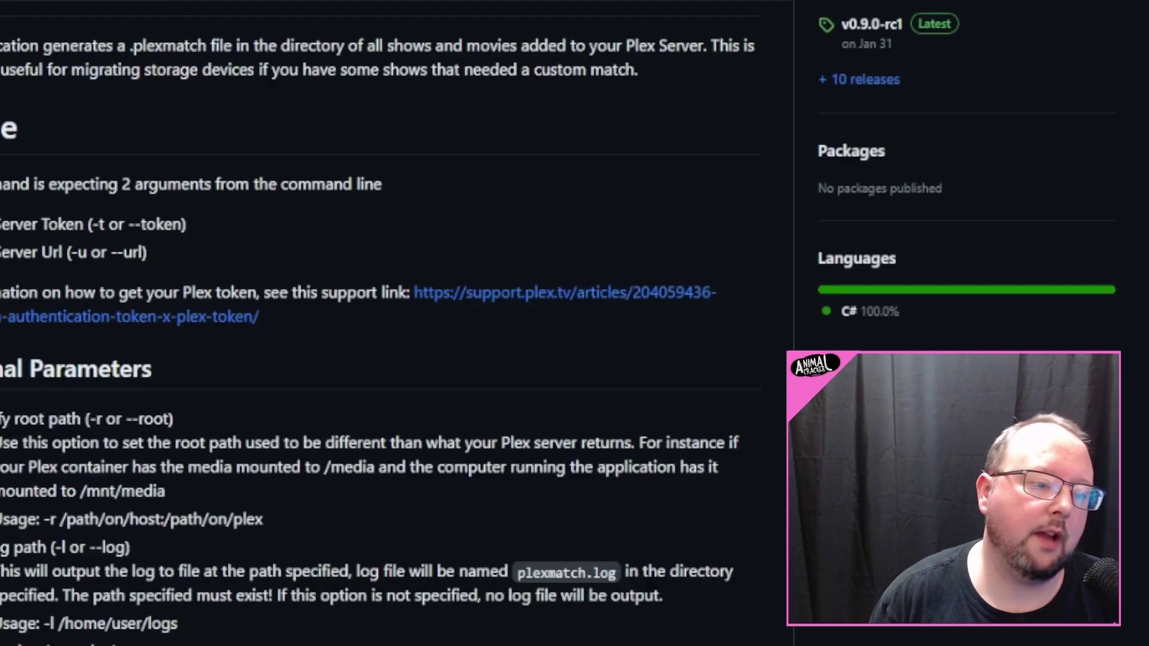
scroll(395, 323, up, 8)
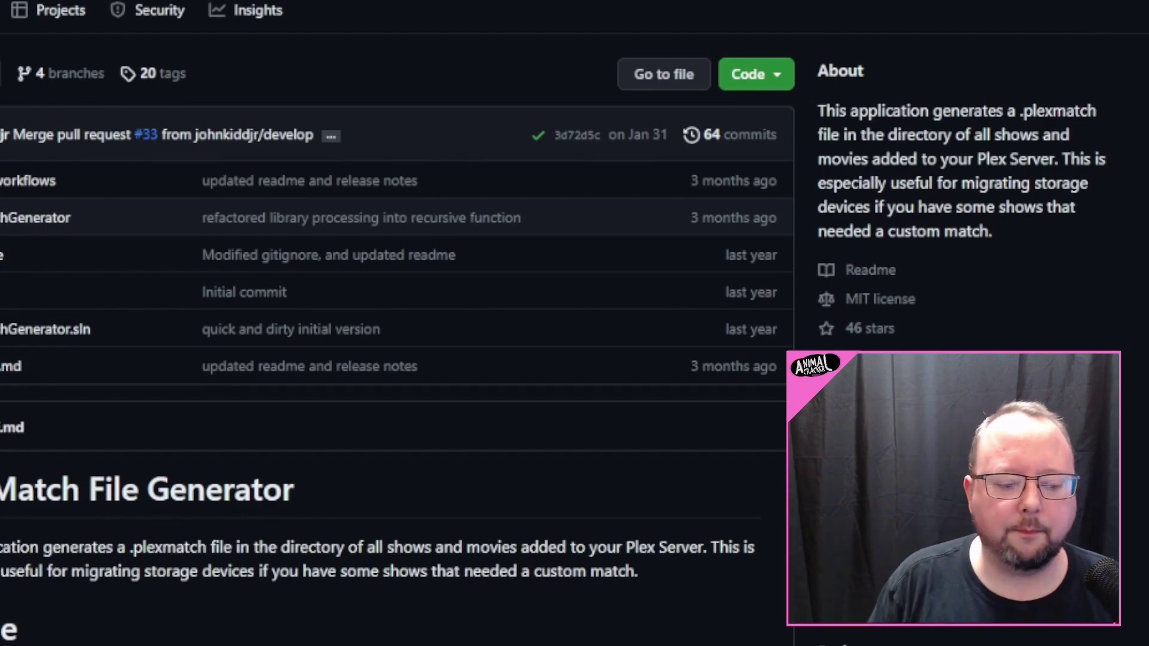
Step: Read the generator's readme again through its optional parameters and examples, continuing to Development Environment Setup
scroll(395, 323, down, 12)
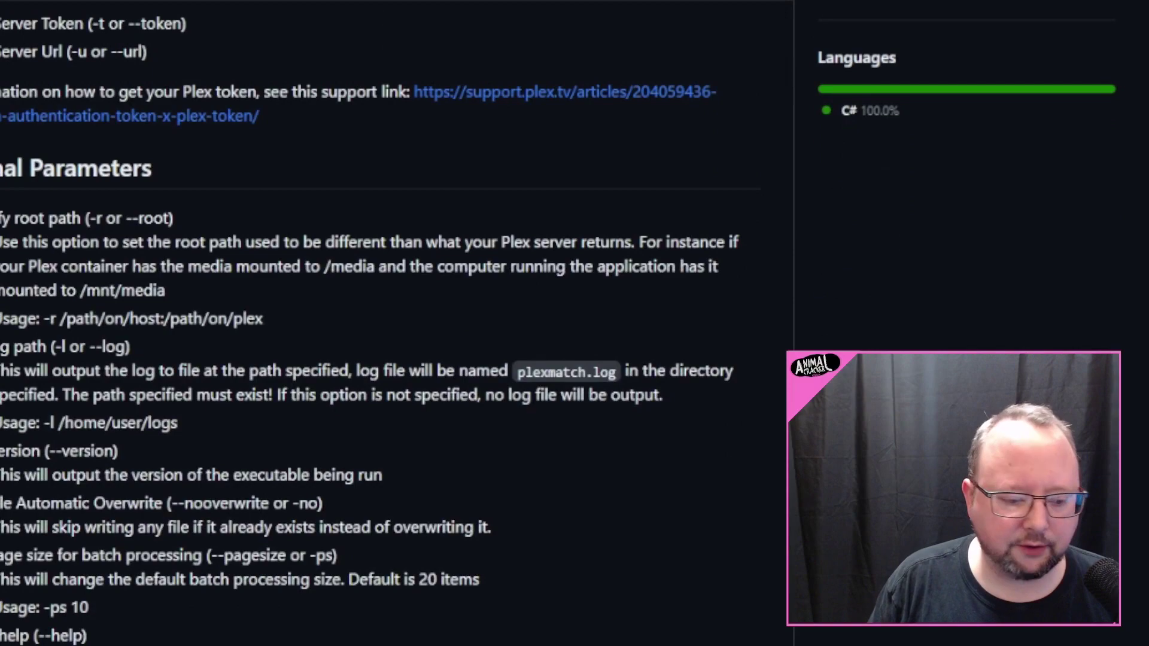
scroll(395, 323, down, 6)
scroll(395, 324, up, 14)
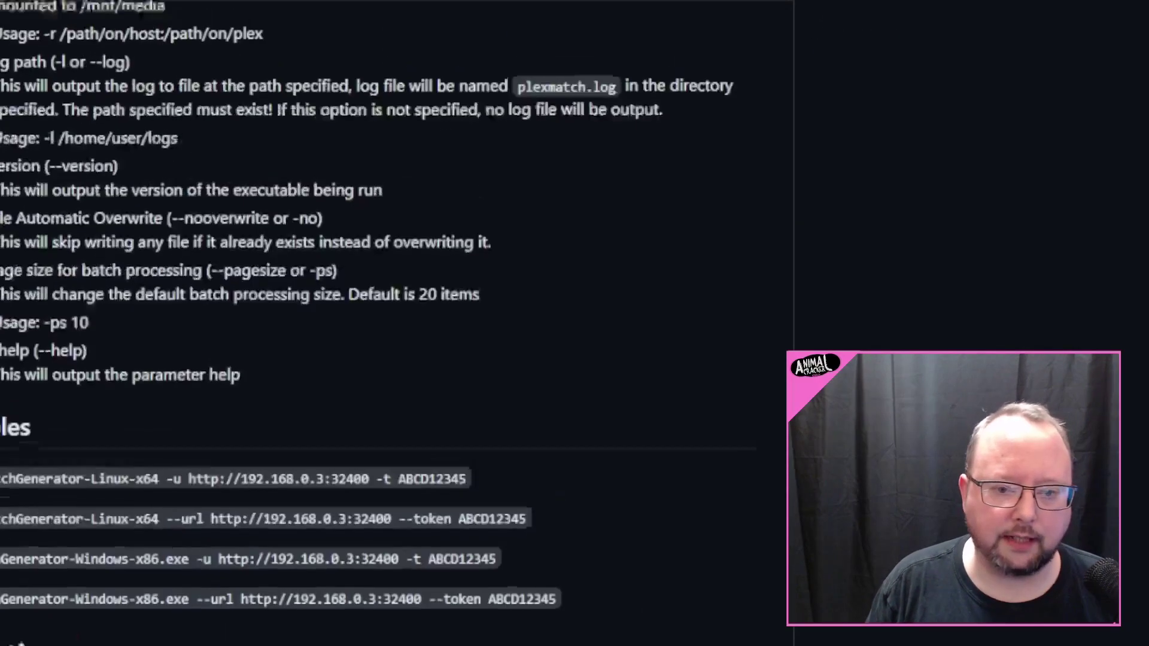
scroll(776, 203, down, 12)
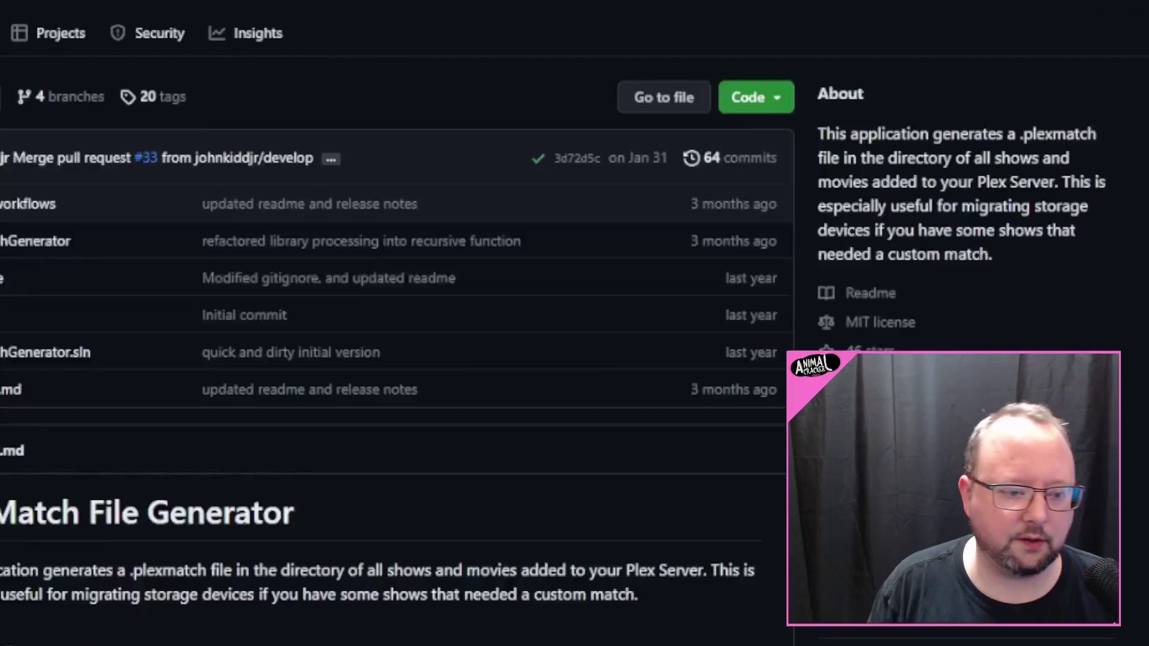
scroll(395, 323, down, 9)
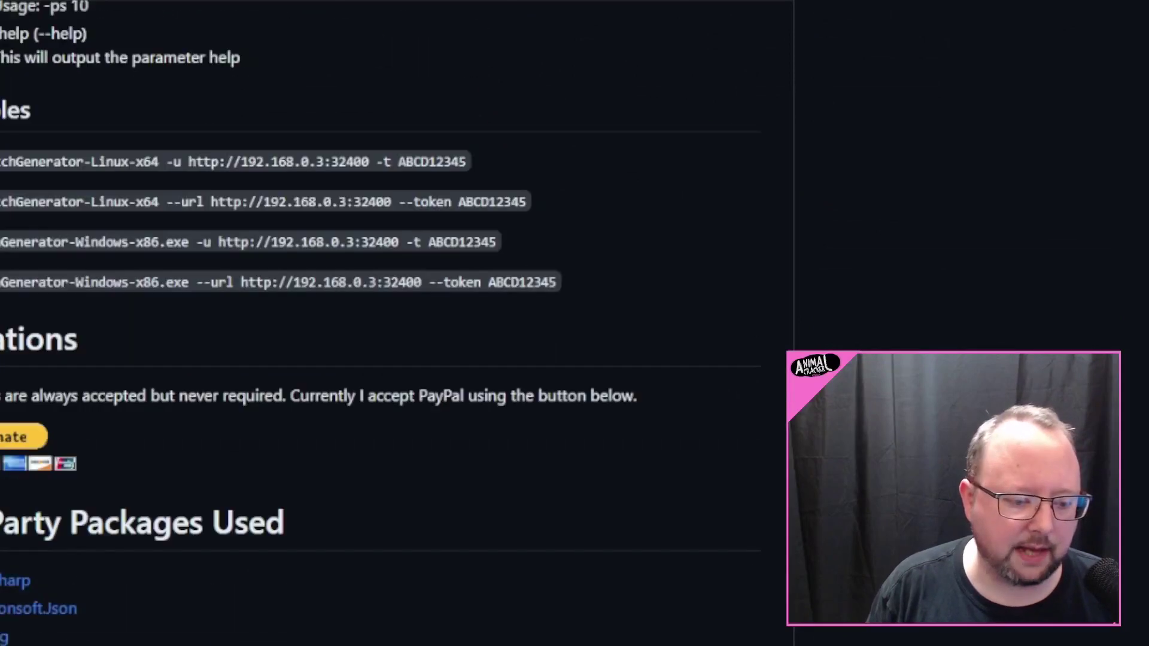
scroll(380, 323, down, 6)
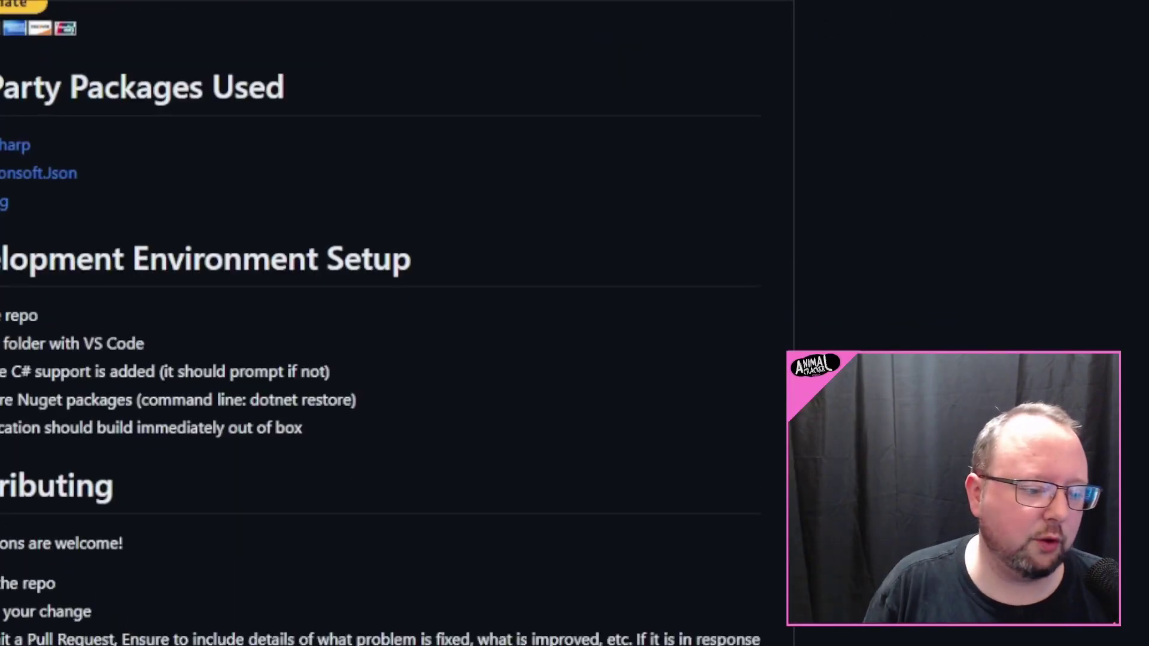
Step: Go back past the command examples and usage notes to the repository's file list and About description
scroll(395, 323, up, 10)
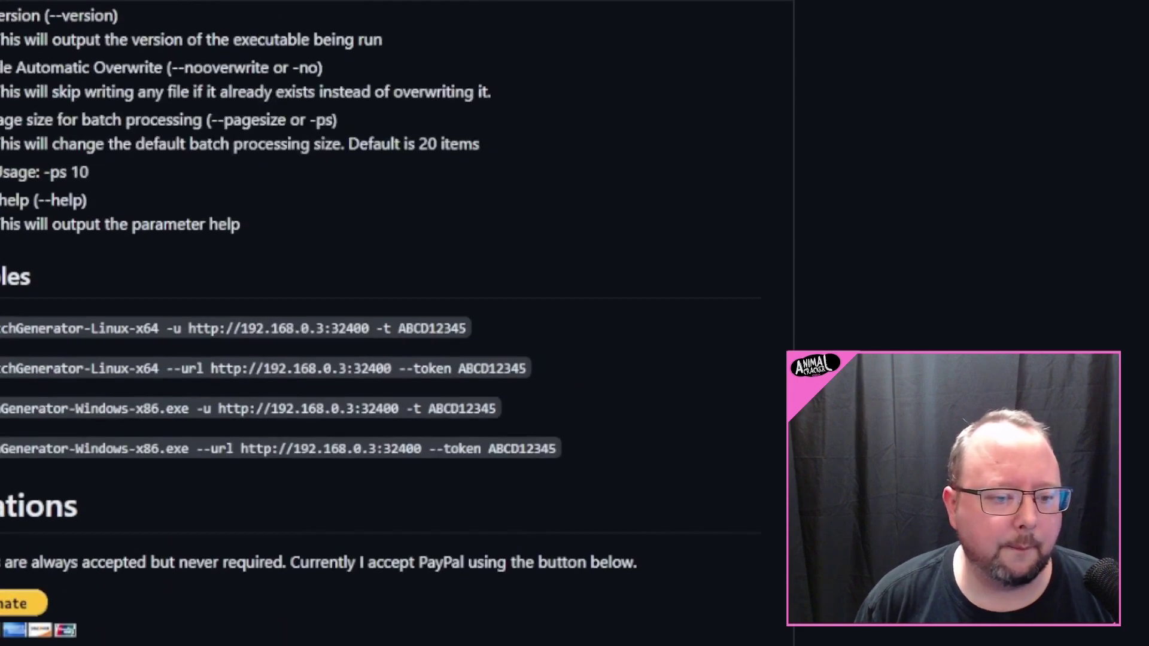
scroll(395, 324, up, 8)
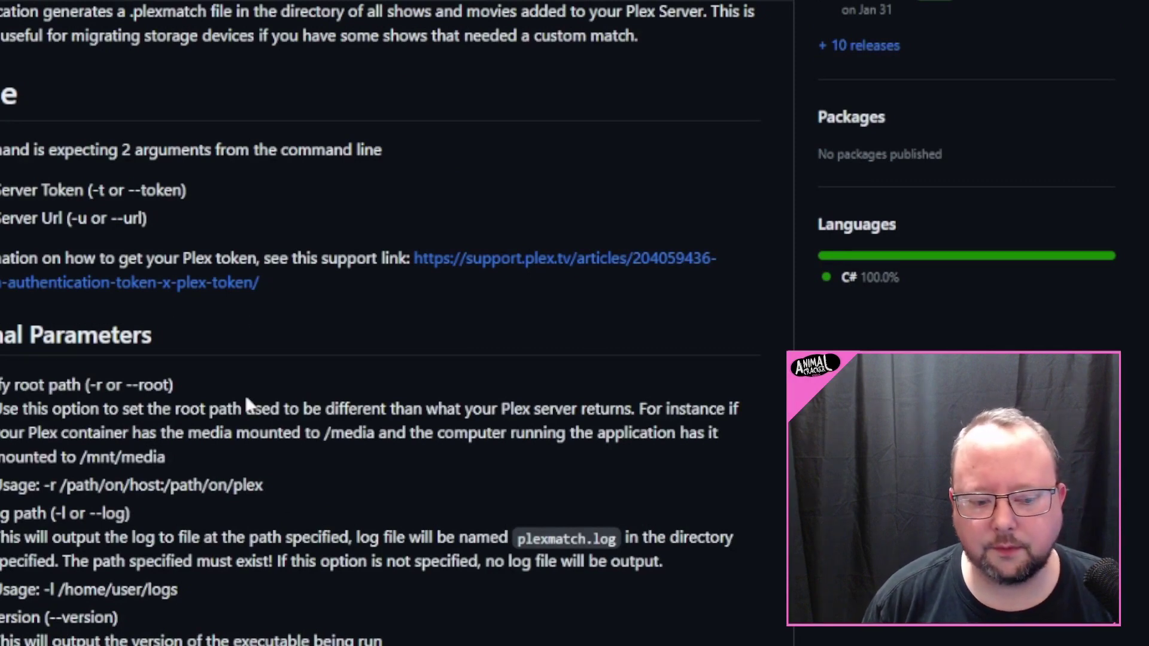
scroll(245, 394, up, 5)
scroll(261, 404, up, 3)
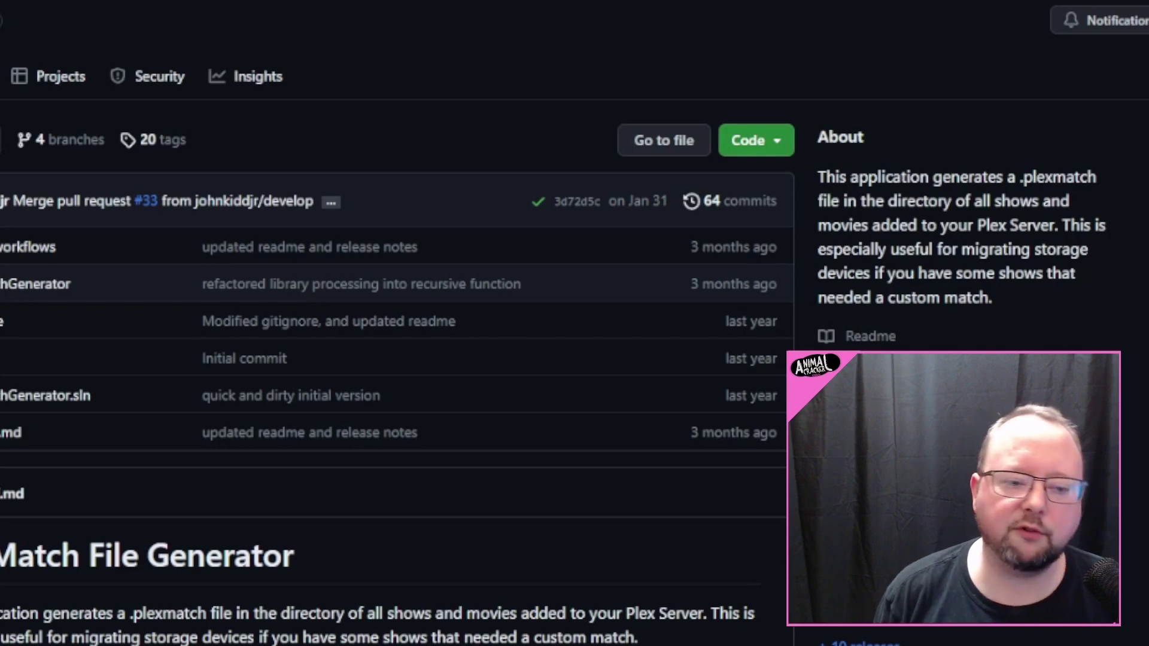
Step: Review the readme's Plex token support link and the Optional Parameters list once more
scroll(395, 323, down, 5)
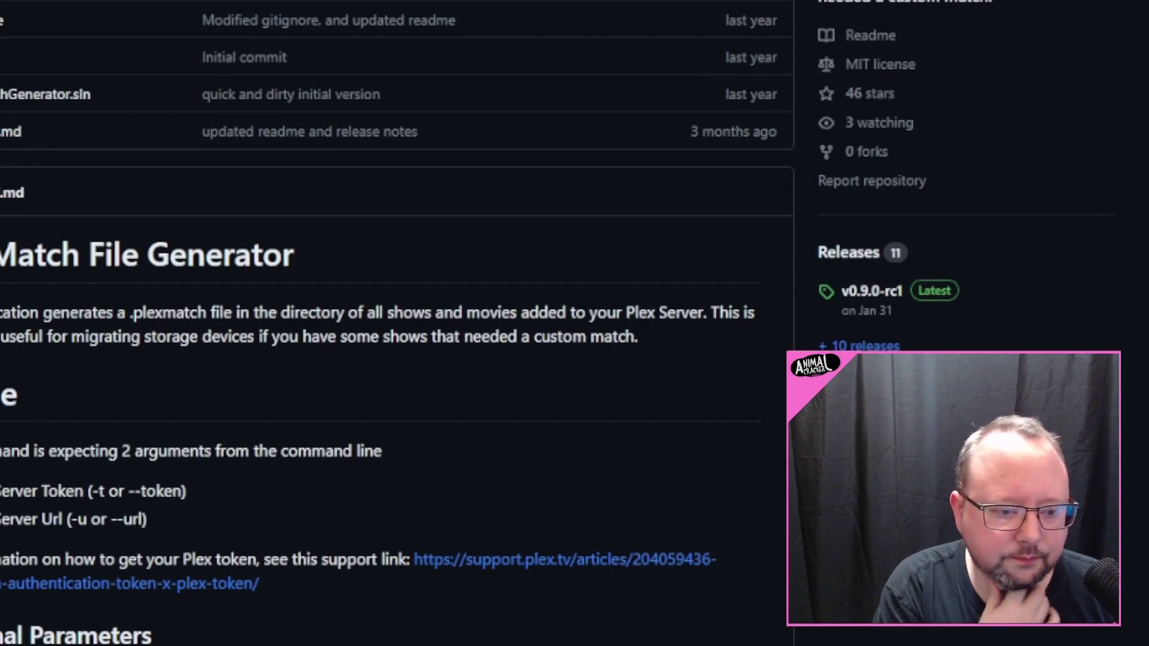
scroll(395, 323, down, 8)
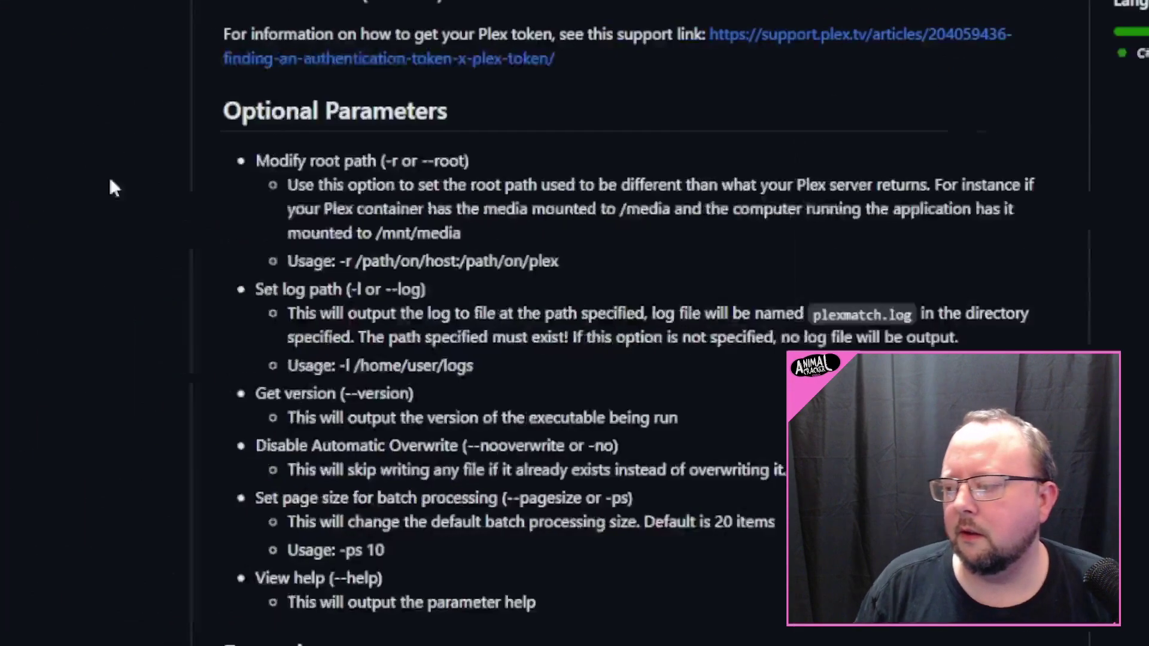
scroll(1, 220, up, 10)
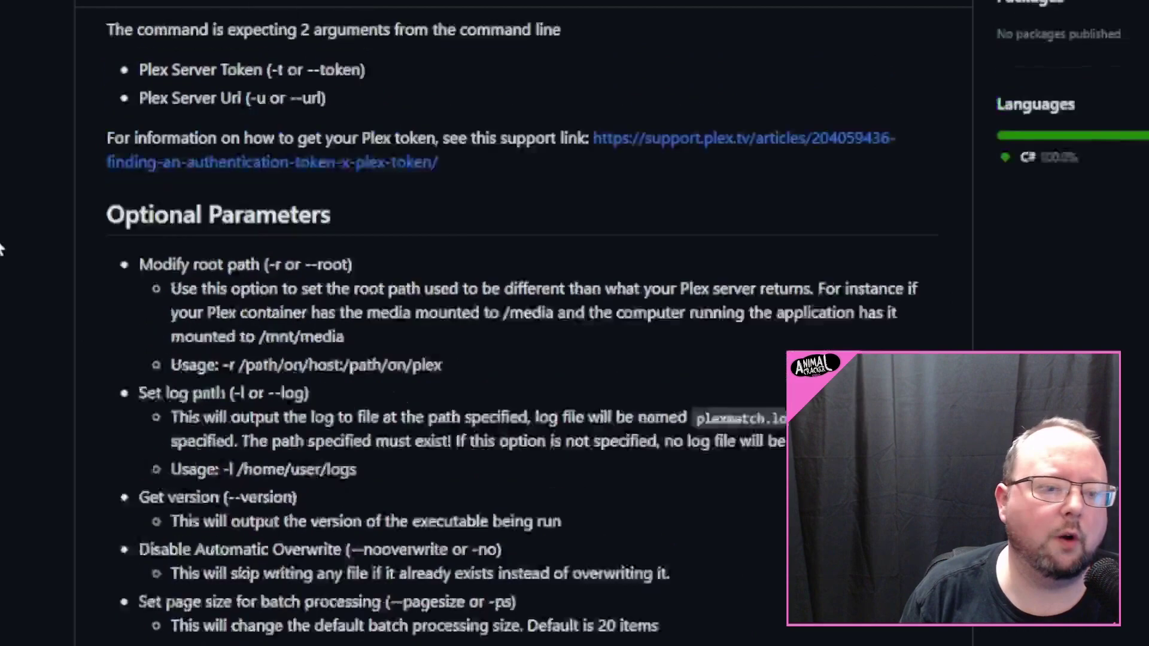